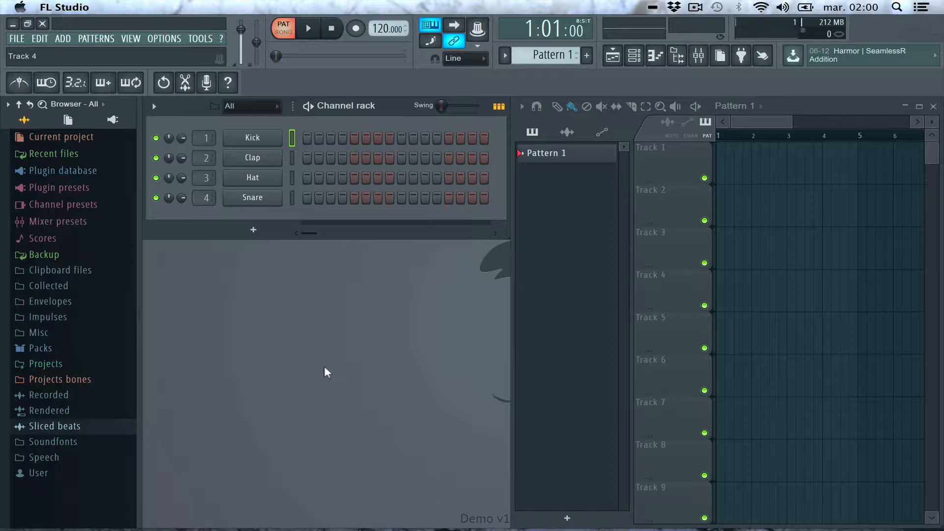
- Program Kick hits on steps 1, 5, 9 and 13 of Pattern 1 and play the pattern back to check it
{"action": "left_click", "coordinate": [331, 28]}
{"action": "left_click", "coordinate": [306, 139]}
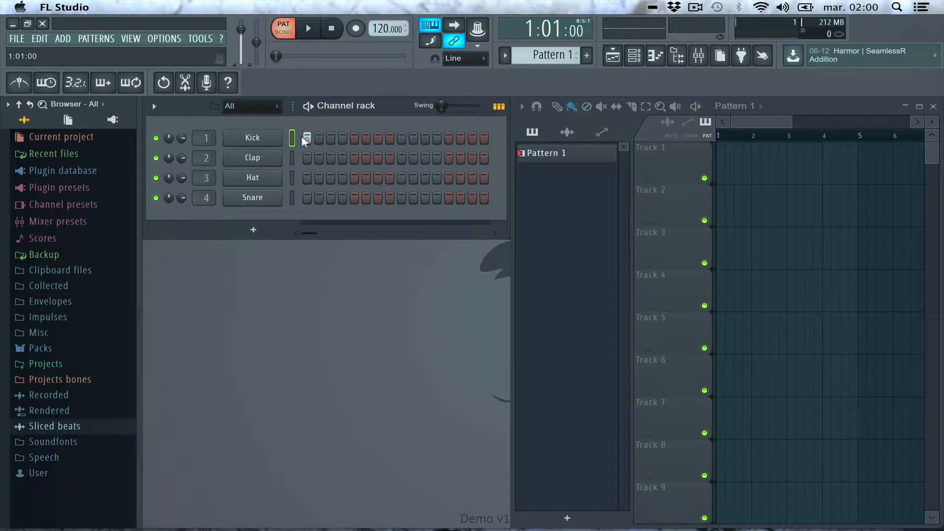
{"action": "left_click", "coordinate": [353, 138]}
{"action": "left_click", "coordinate": [401, 138]}
{"action": "left_click", "coordinate": [448, 138]}
{"action": "key", "text": "space"}
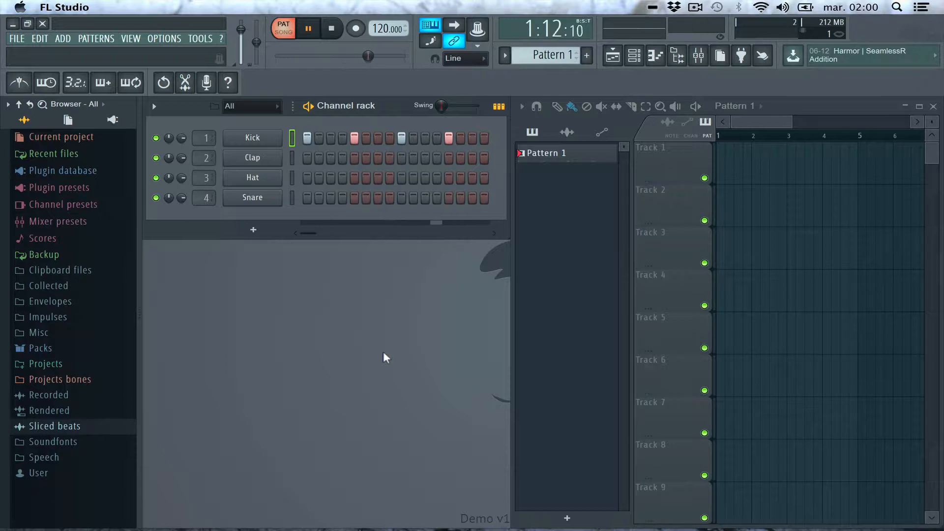
{"action": "key", "text": "space"}
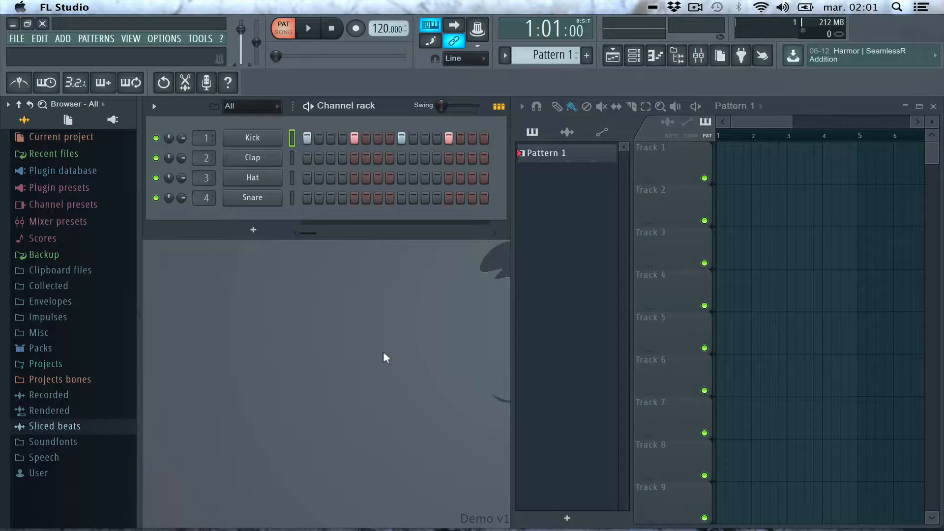
- Add the GMS synthesizer from the Synth classic generators in the plugin database to the channel rack, below Snare
{"action": "left_click", "coordinate": [112, 120]}
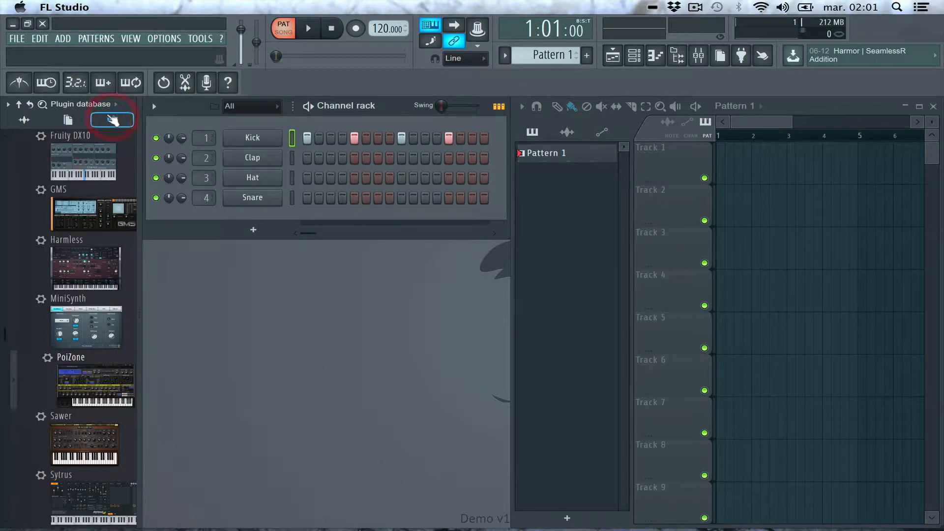
{"action": "scroll", "coordinate": [24, 204], "scroll_direction": "up", "scroll_amount": 3}
{"action": "scroll", "coordinate": [24, 205], "scroll_direction": "up", "scroll_amount": 4}
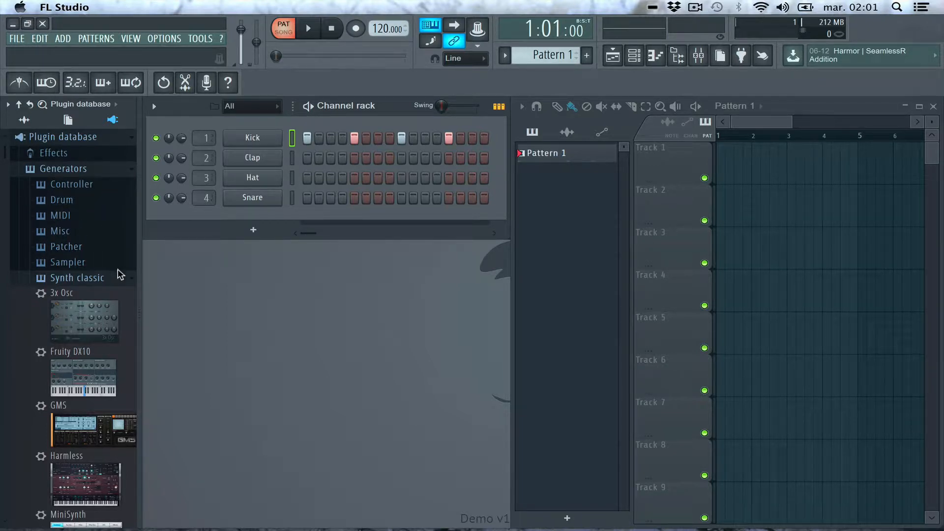
{"action": "left_click", "coordinate": [101, 282]}
{"action": "scroll", "coordinate": [96, 287], "scroll_direction": "down", "scroll_amount": 2}
{"action": "scroll", "coordinate": [95, 287], "scroll_direction": "down", "scroll_amount": 3}
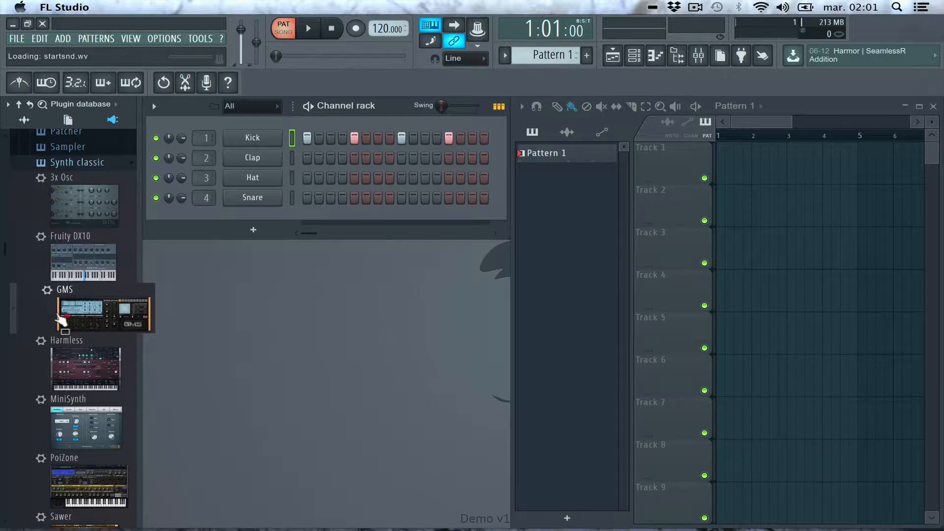
{"action": "left_click_drag", "start_coordinate": [61, 320], "coordinate": [239, 225]}
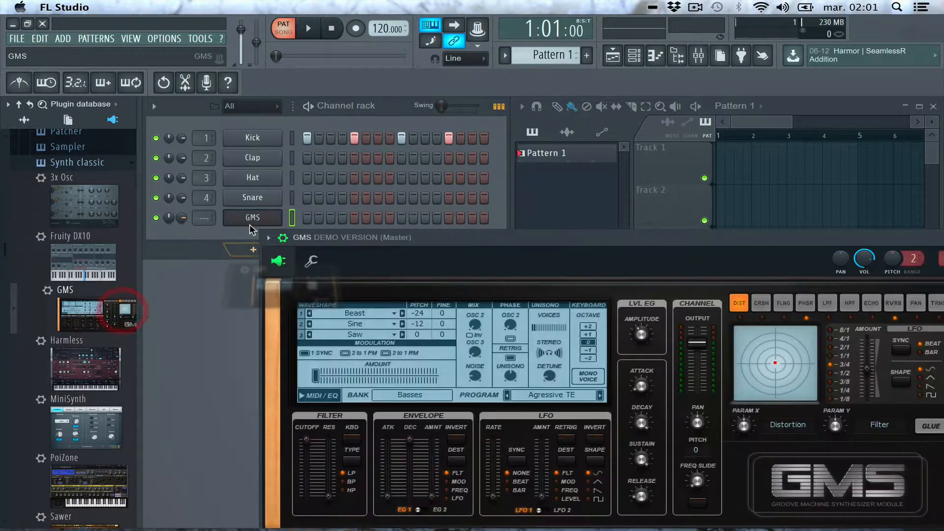
- Route the GMS channel to mixer track 5 and keep its plugin window in front, clear of the channel names
{"action": "left_click_drag", "start_coordinate": [472, 238], "coordinate": [510, 93]}
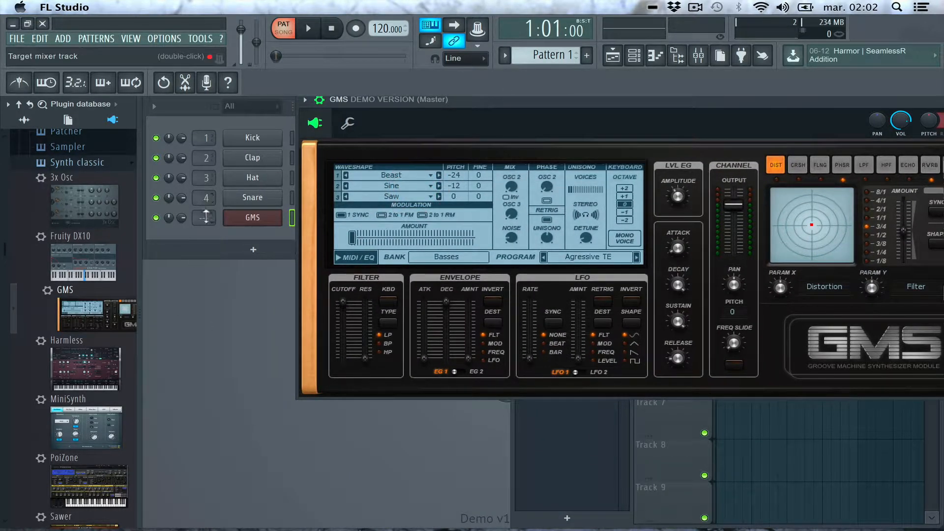
{"action": "left_click_drag", "start_coordinate": [206, 217], "coordinate": [206, 209]}
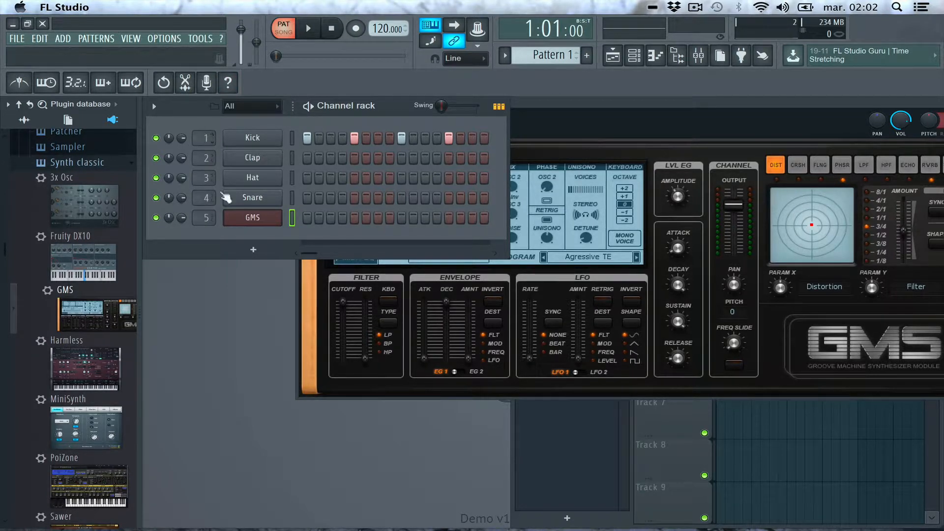
{"action": "left_click", "coordinate": [695, 119]}
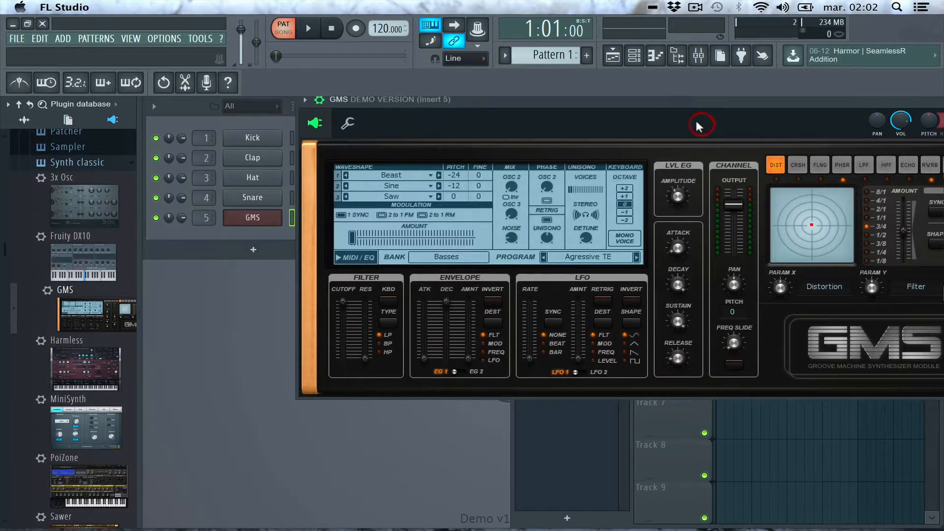
{"action": "left_click_drag", "start_coordinate": [520, 97], "coordinate": [564, 115]}
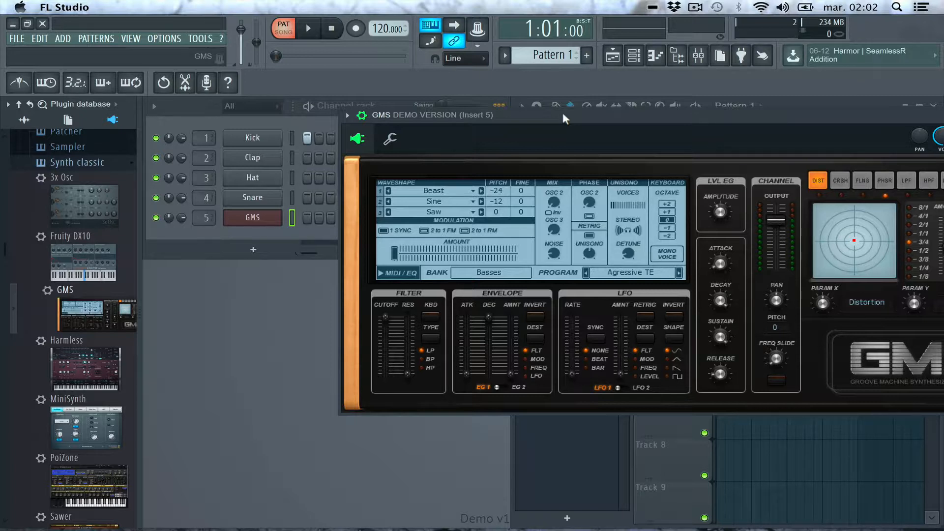
- Play a few rising notes up to F4 on GMS to audition the Agressive TE sound
{"action": "key", "text": "w"}
{"action": "key", "text": "x"}
{"action": "key", "text": "c"}
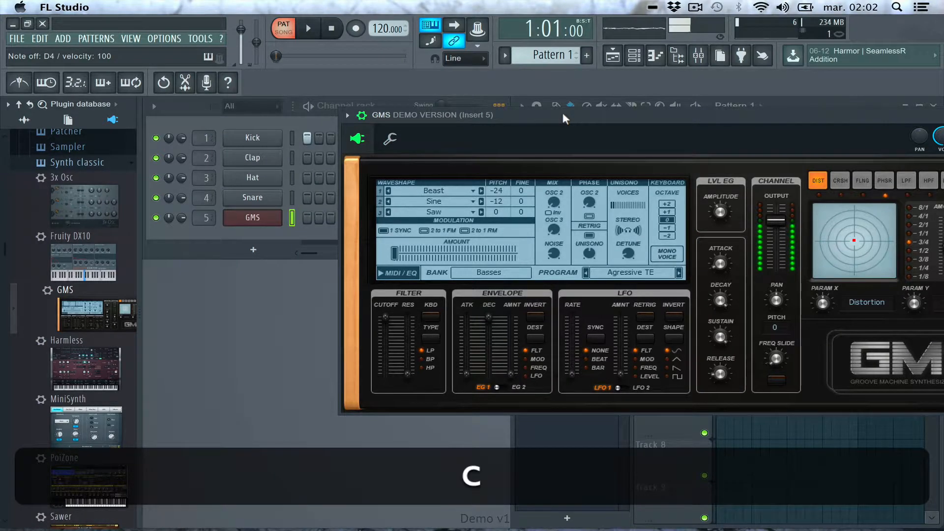
{"action": "key", "text": "v"}
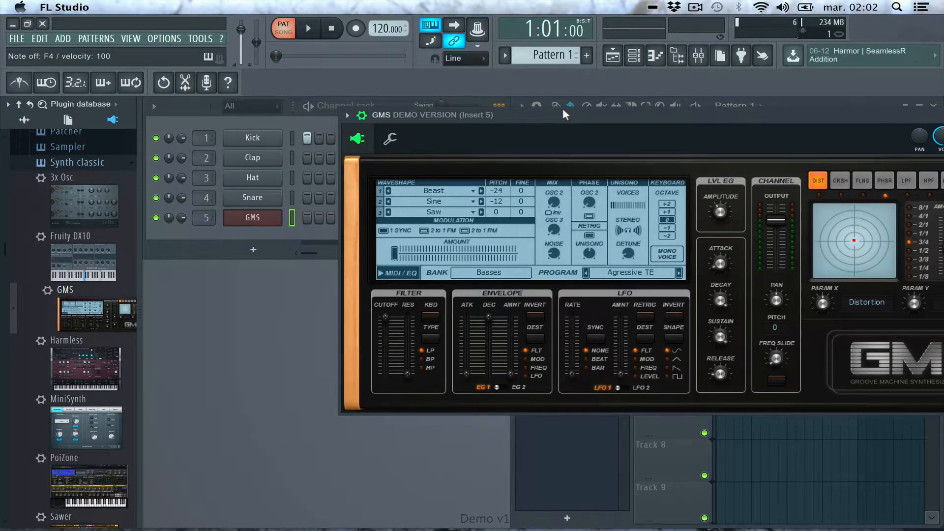
- Audition the Analog Bass presets 1 to 4 from the GMS Basses bank, keep Analog Bass 4 TE and close the plugin
{"action": "left_click_drag", "start_coordinate": [518, 111], "coordinate": [395, 97]}
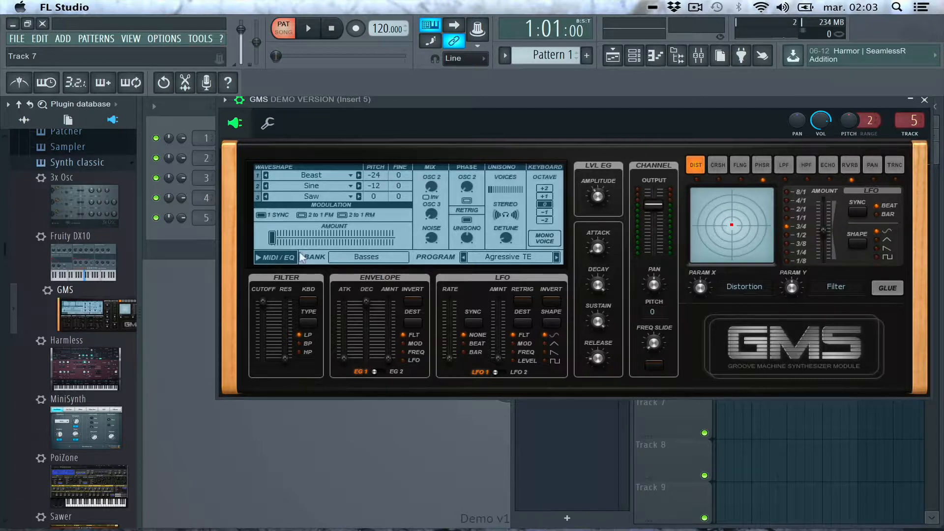
{"action": "left_click", "coordinate": [355, 255]}
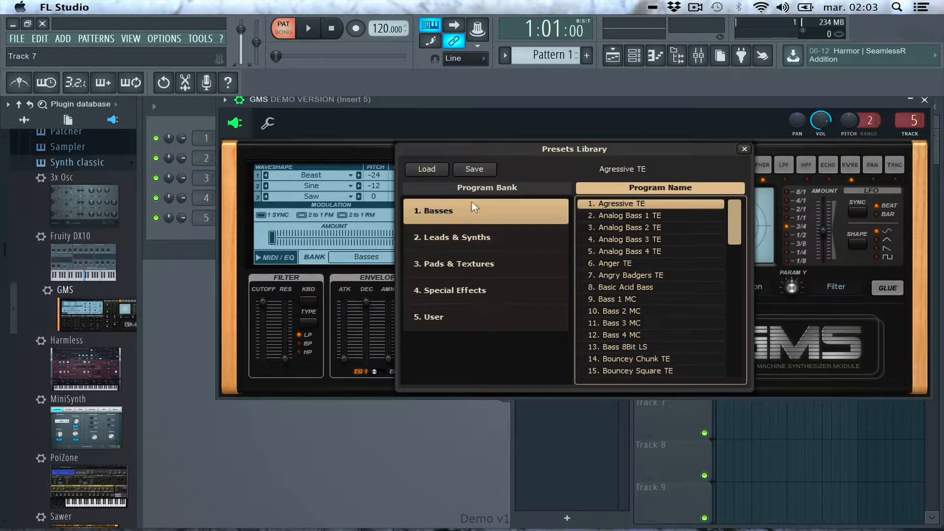
{"action": "left_click", "coordinate": [616, 215]}
{"action": "key", "text": "w"}
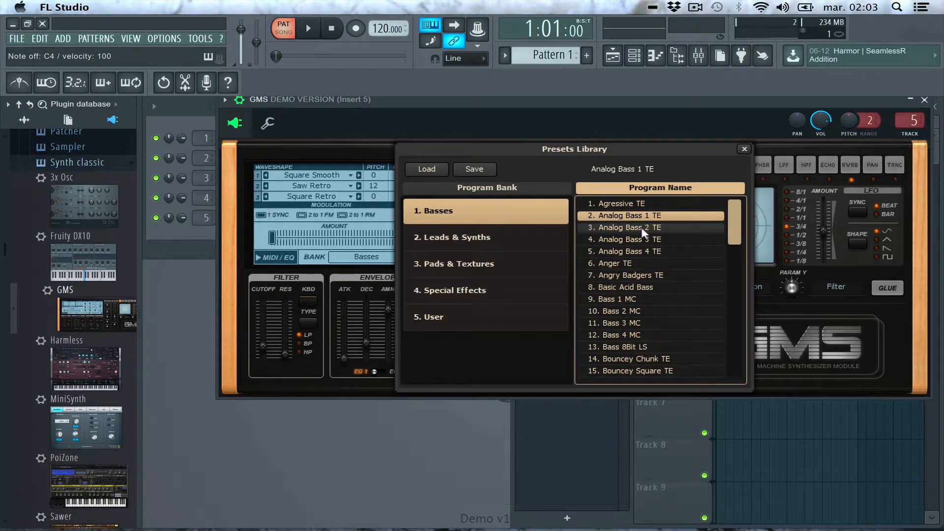
{"action": "left_click", "coordinate": [645, 231]}
{"action": "key", "text": "w"}
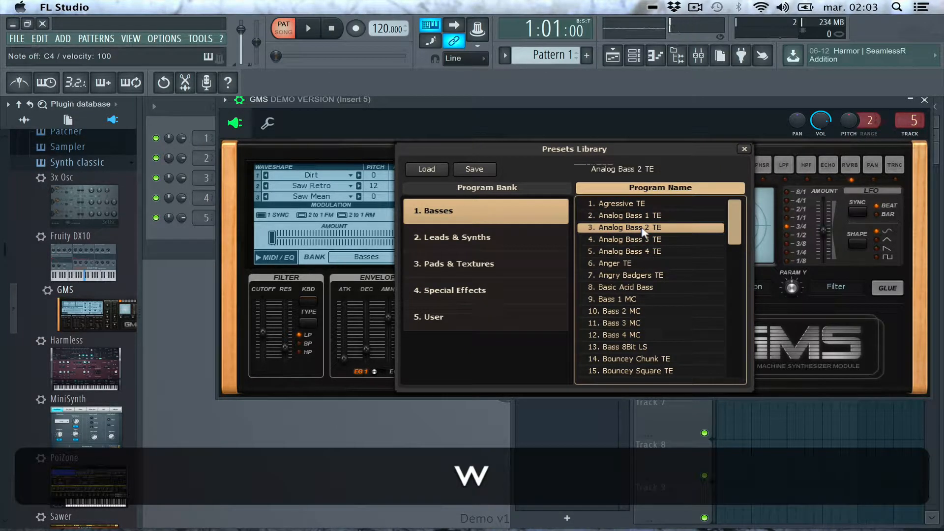
{"action": "left_click", "coordinate": [627, 238]}
{"action": "key", "text": "w"}
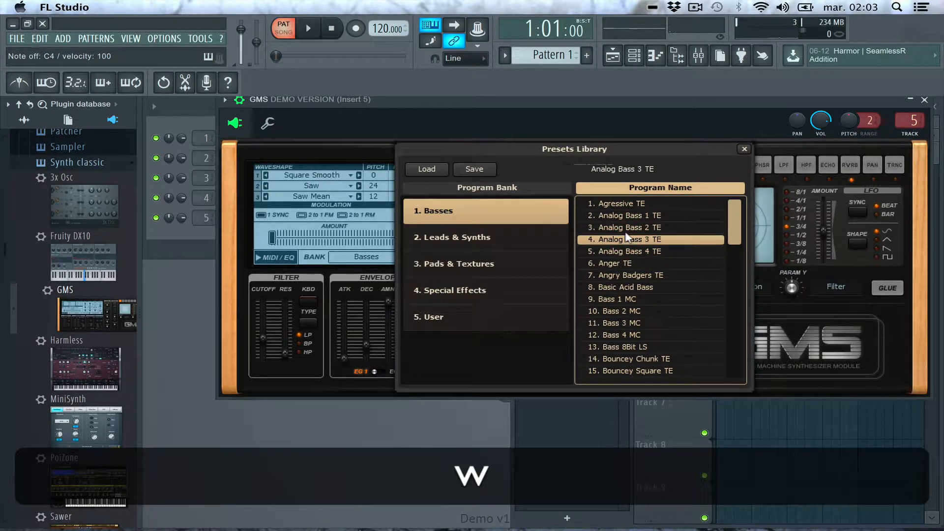
{"action": "left_click", "coordinate": [614, 251]}
{"action": "key", "text": "w"}
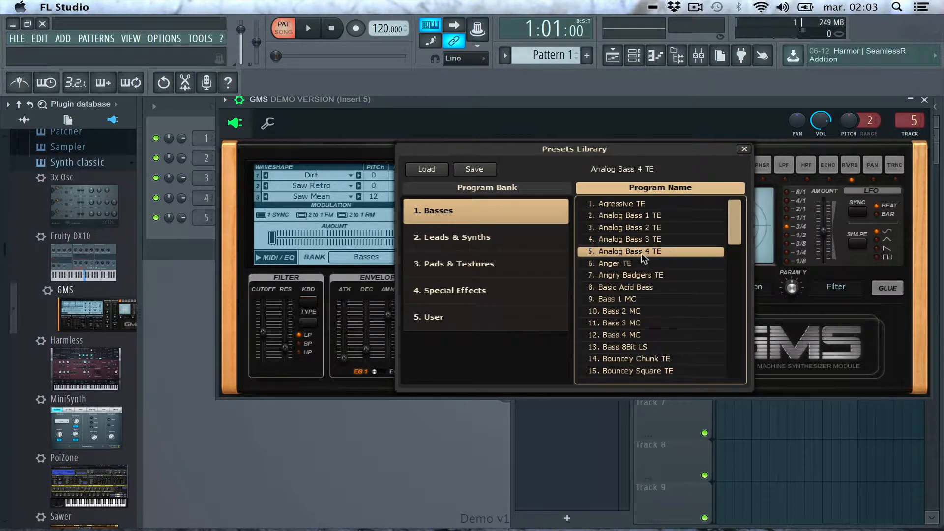
{"action": "left_click", "coordinate": [745, 149]}
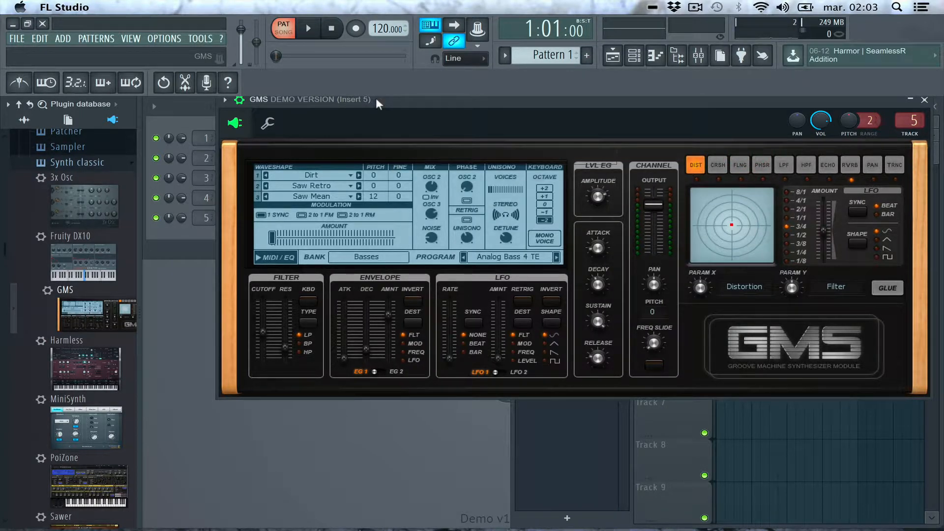
{"action": "left_click", "coordinate": [924, 100]}
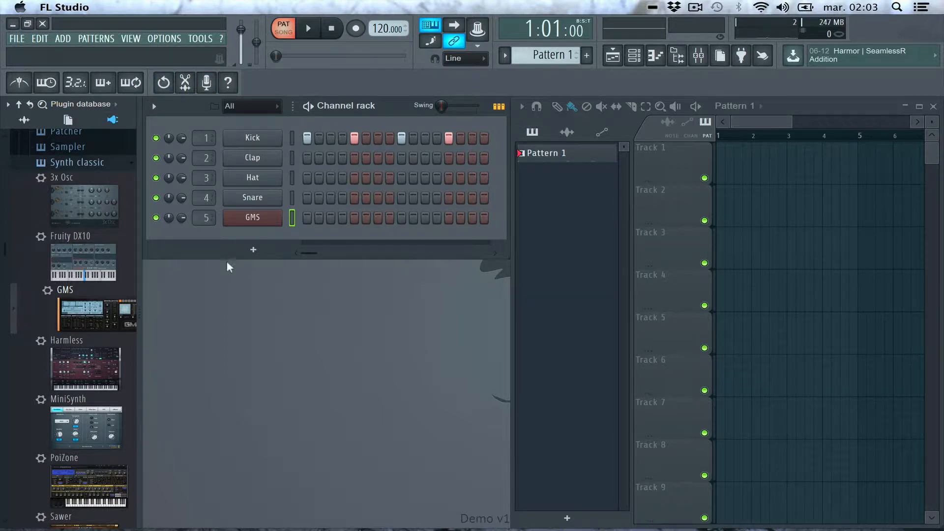
- Rehearse a repeating bass melody on the selected GMS channel over the looping kick pattern, and stop playback
{"action": "double_click", "coordinate": [291, 217]}
{"action": "left_click", "coordinate": [290, 218]}
{"action": "key", "text": "space"}
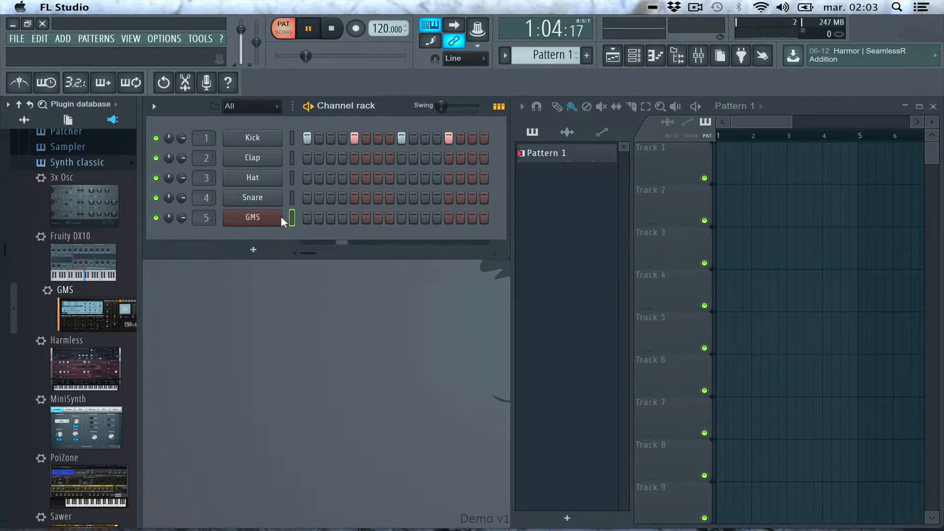
{"action": "key", "text": "w"}
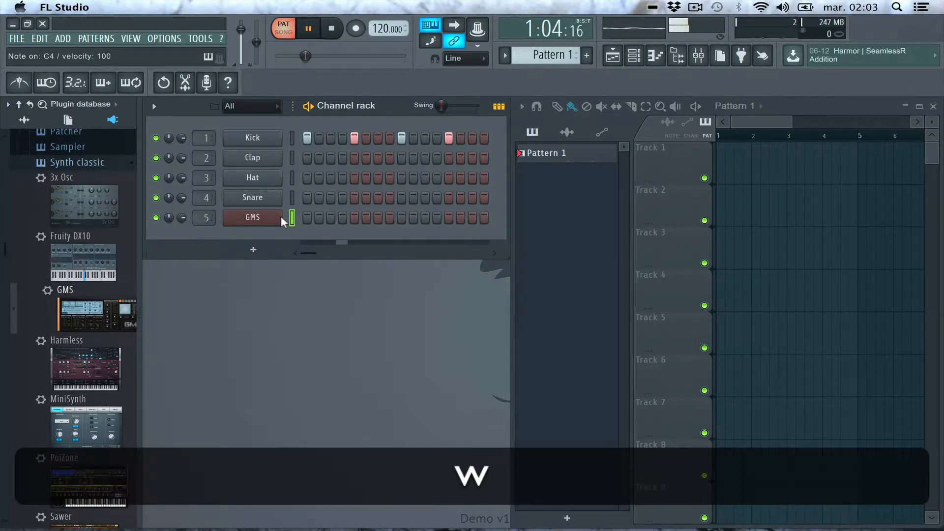
{"action": "key", "text": "b"}
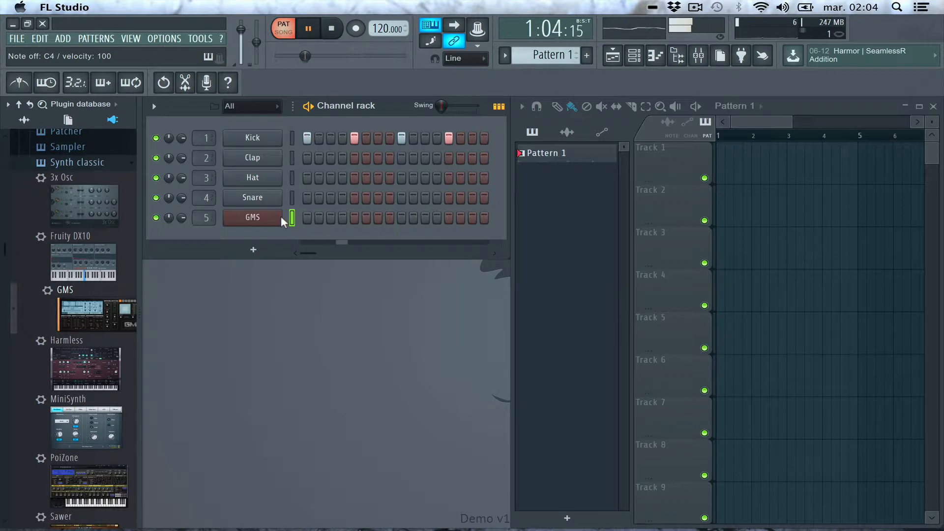
{"action": "key", "text": "w"}
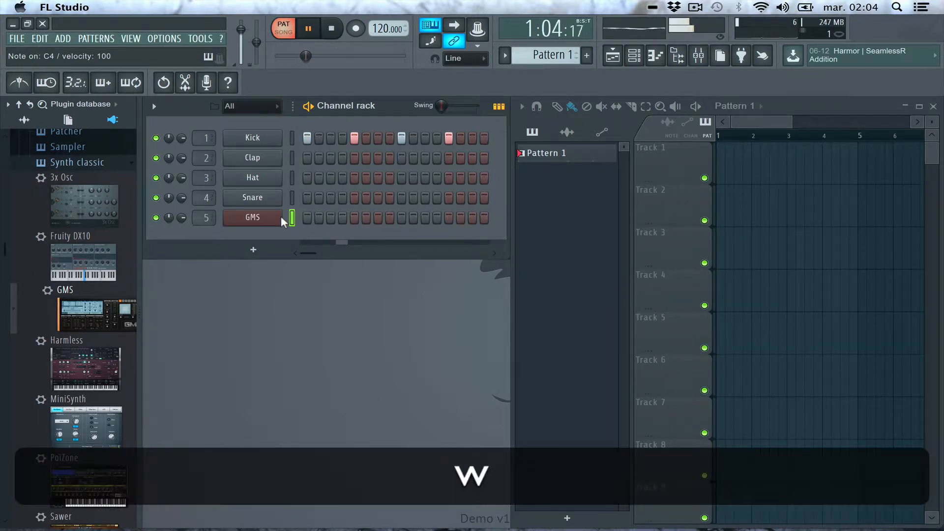
{"action": "key", "text": "b"}
{"action": "key", "text": "v"}
{"action": "key", "text": "d"}
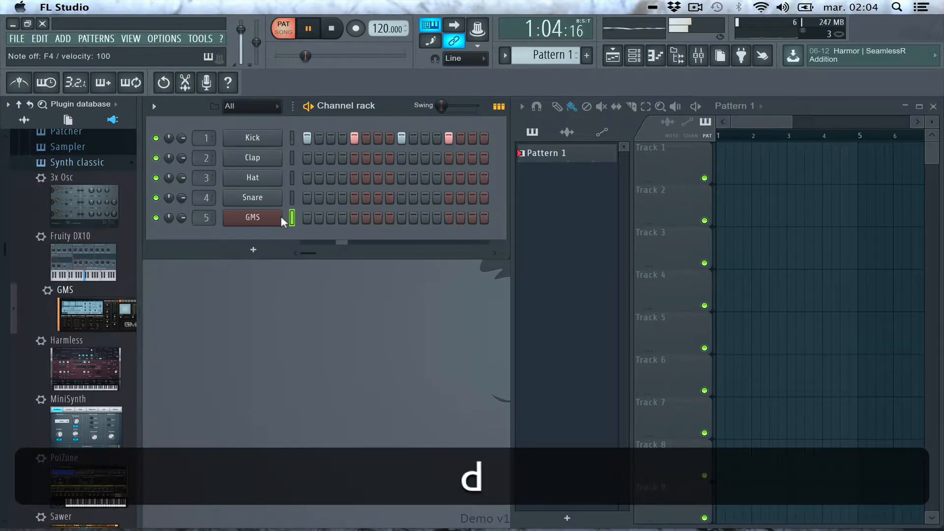
{"action": "key", "text": "x"}
{"action": "key", "text": "d"}
{"action": "key", "text": "w"}
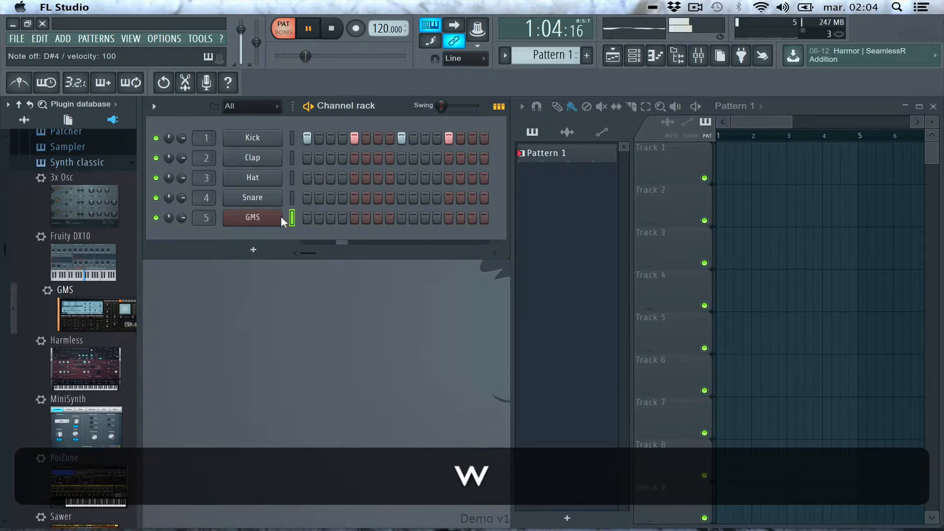
{"action": "key", "text": "b"}
{"action": "key", "text": "v"}
{"action": "key", "text": "d"}
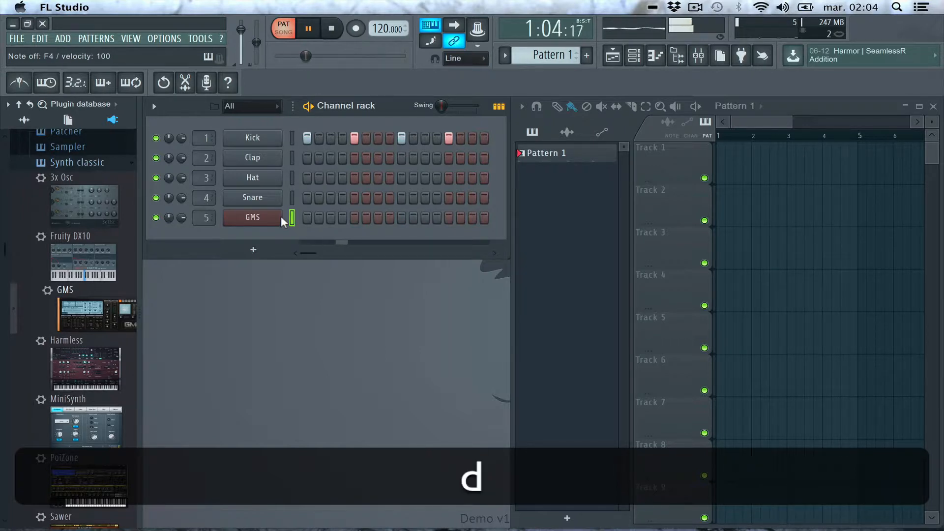
{"action": "key", "text": "x"}
{"action": "key", "text": "d"}
{"action": "key", "text": "w"}
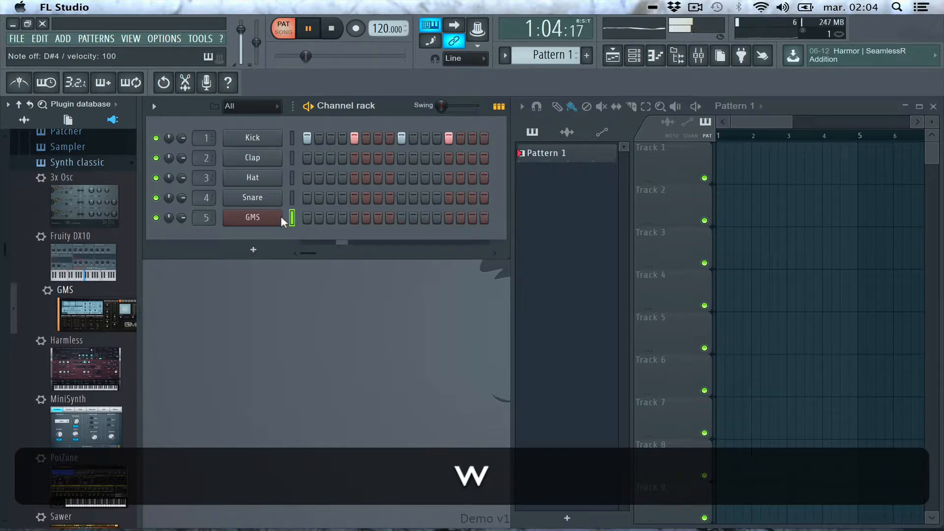
{"action": "key", "text": "space"}
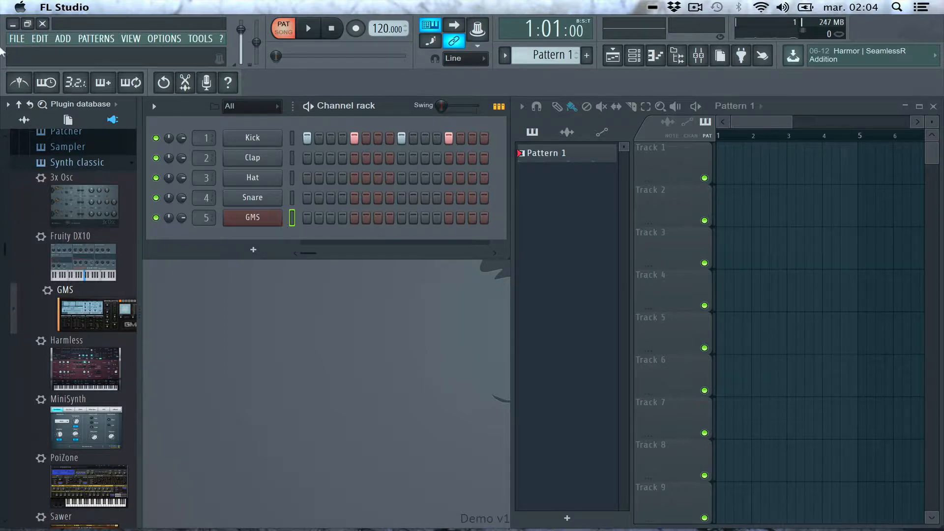
- Enable the metronome, the countdown before recording, and the option to wait for input to start playing
{"action": "left_click", "coordinate": [18, 83]}
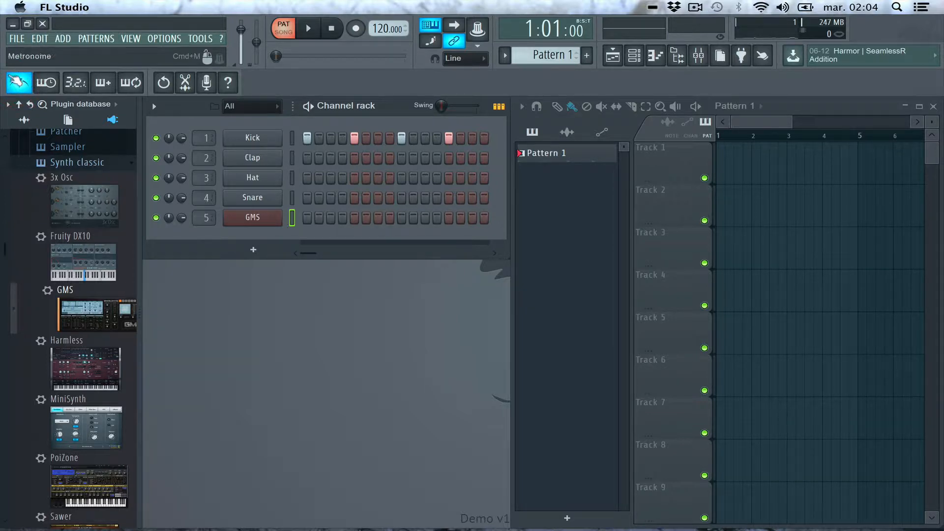
{"action": "left_click", "coordinate": [75, 83]}
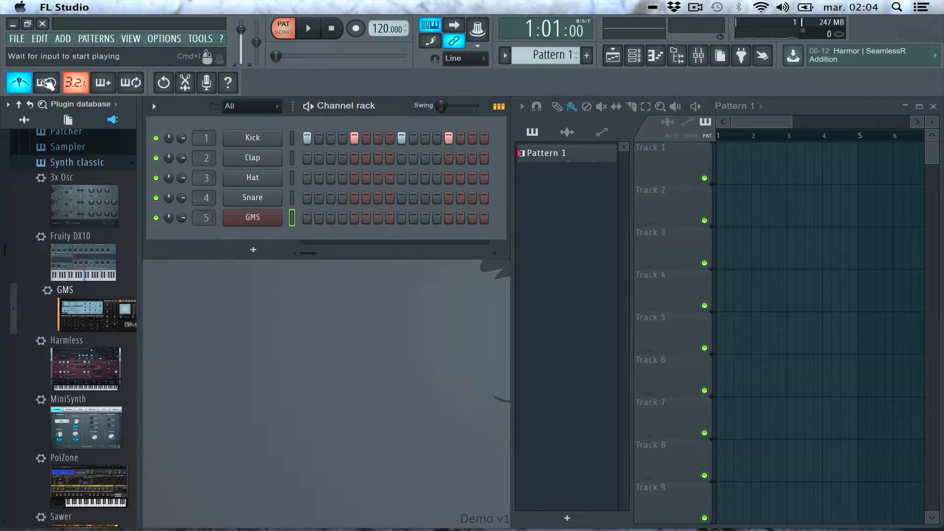
{"action": "left_click", "coordinate": [47, 83]}
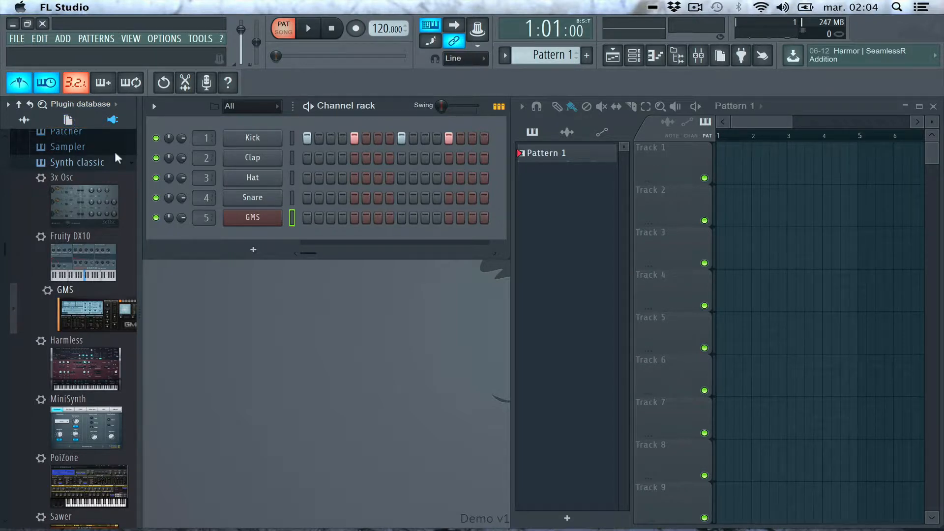
- Record the melody C4, G4, F4, D#4, D4, D#4 on the GMS channel over the kick pattern, and stop the recording
{"action": "left_click", "coordinate": [355, 28]}
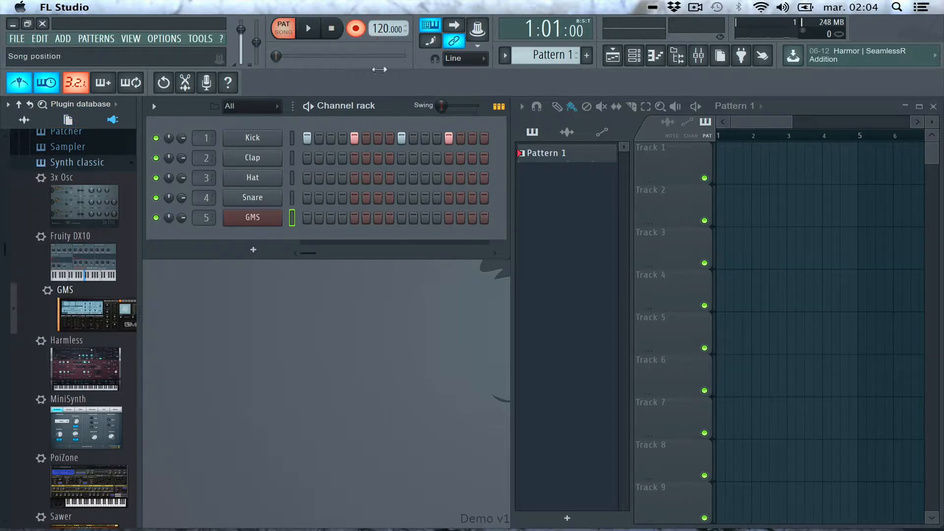
{"action": "left_click", "coordinate": [307, 30]}
{"action": "key", "text": "w"}
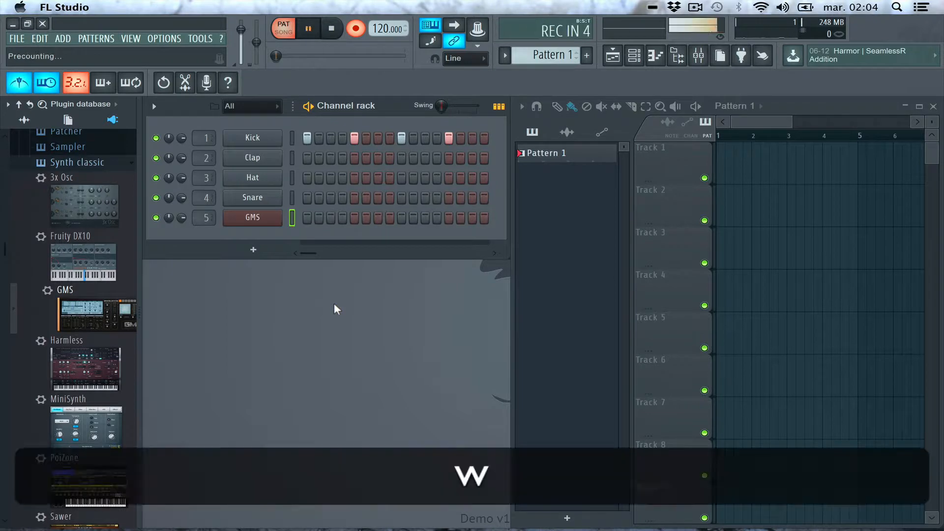
{"action": "key", "text": "w"}
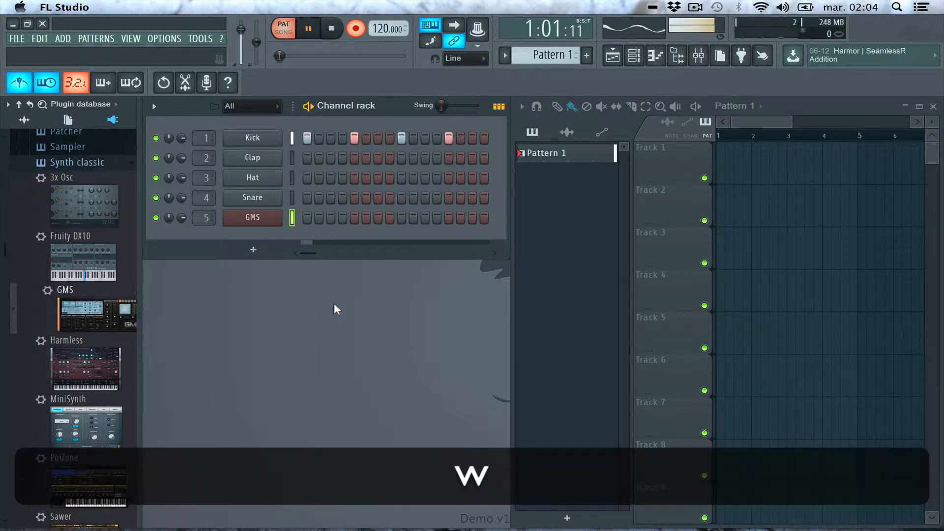
{"action": "key", "text": "b"}
{"action": "key", "text": "v"}
{"action": "key", "text": "d"}
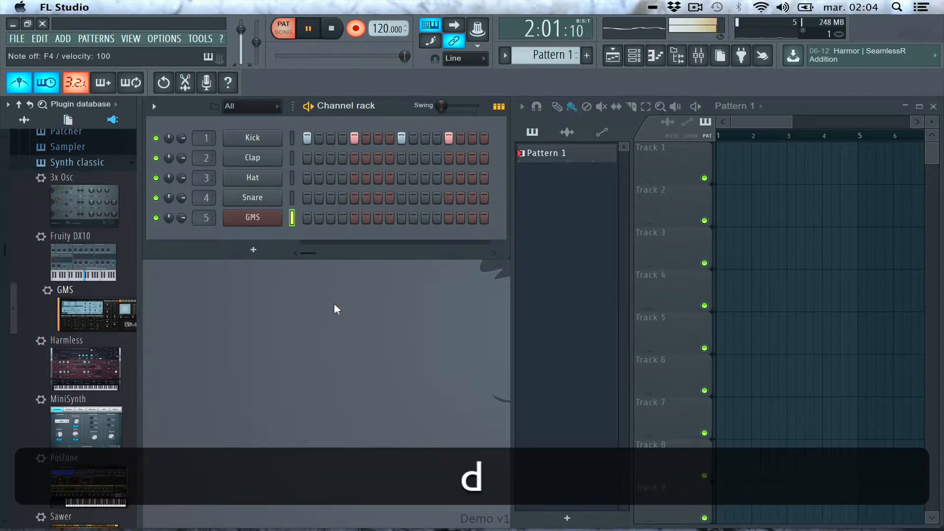
{"action": "key", "text": "x"}
{"action": "key", "text": "d"}
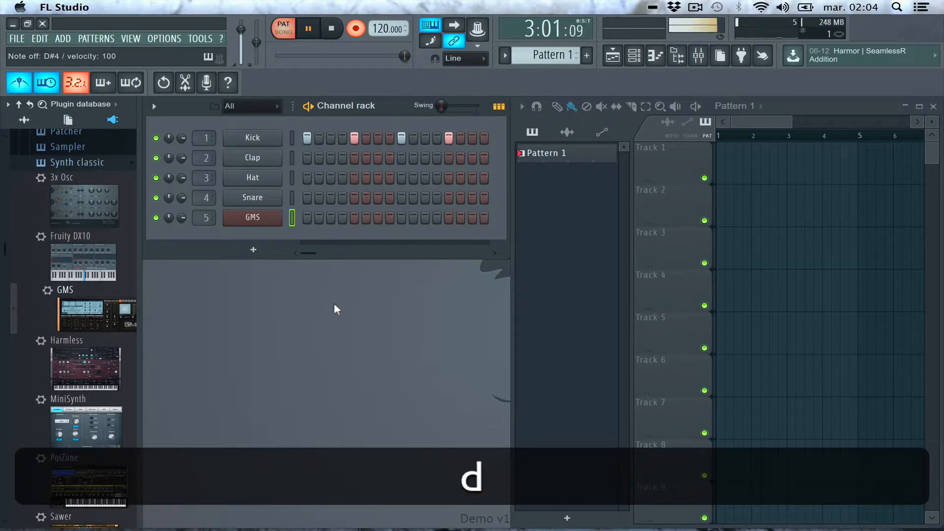
{"action": "key", "text": "space"}
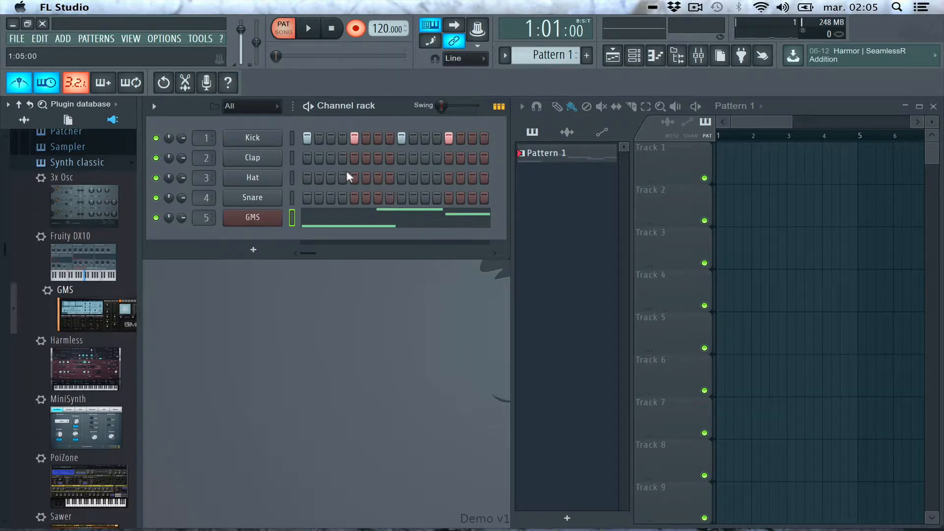
- Fill the second bar of the Kick channel with a hit on every fourth step, and return to the first bar
{"action": "left_click", "coordinate": [487, 251]}
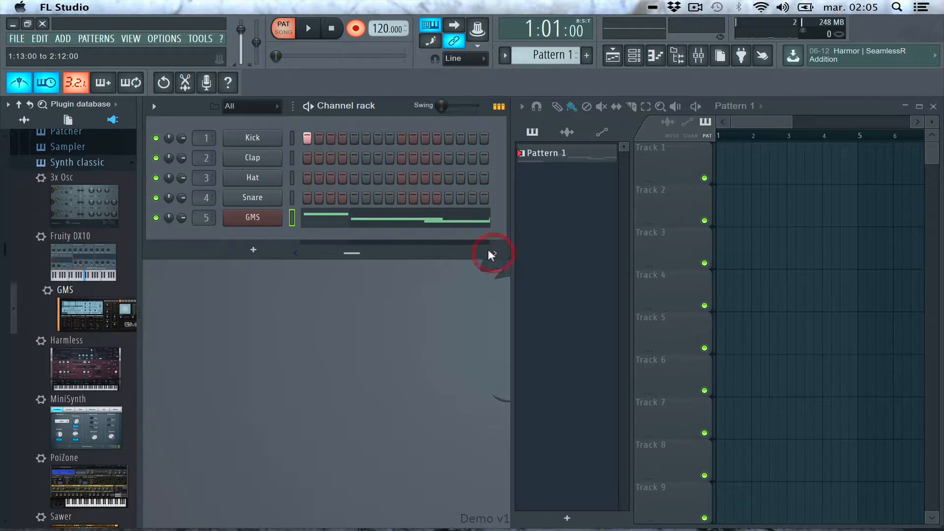
{"action": "left_click", "coordinate": [488, 248]}
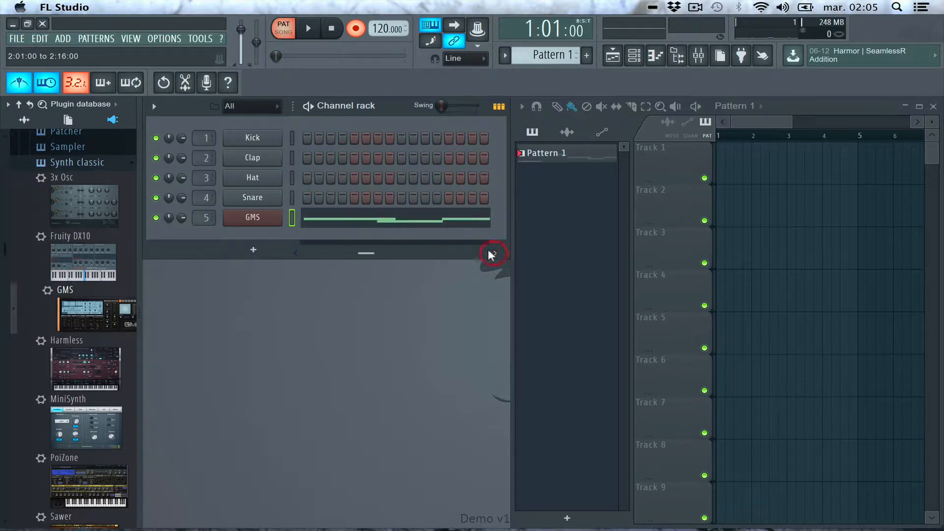
{"action": "left_click", "coordinate": [354, 138]}
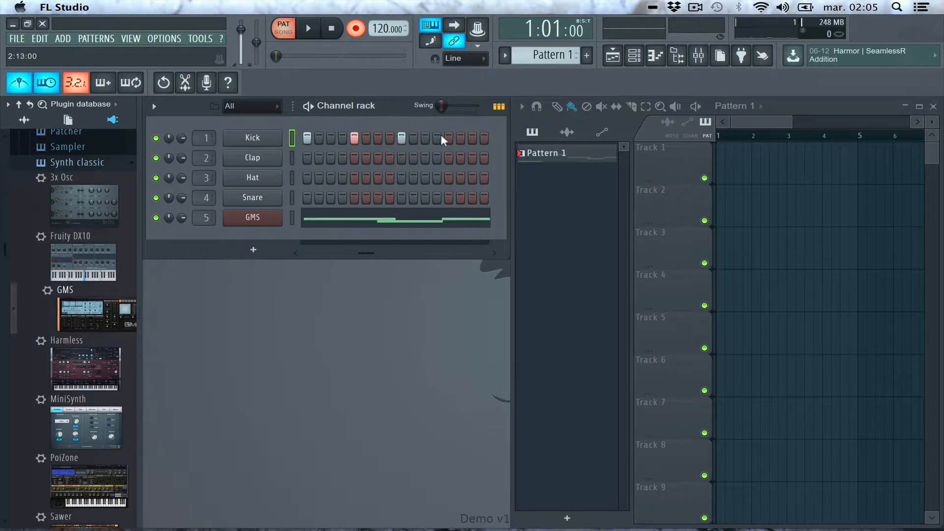
{"action": "left_click", "coordinate": [445, 139]}
{"action": "left_click", "coordinate": [292, 252]}
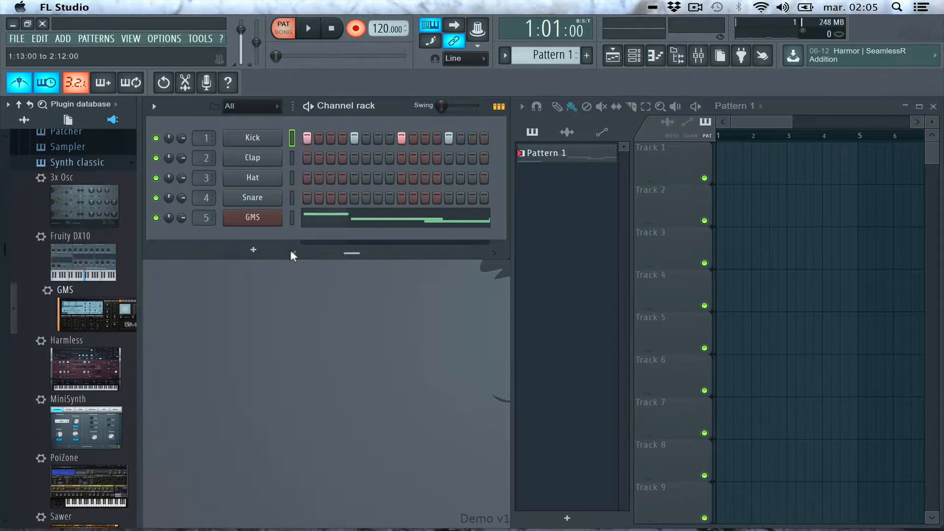
{"action": "left_click", "coordinate": [292, 252]}
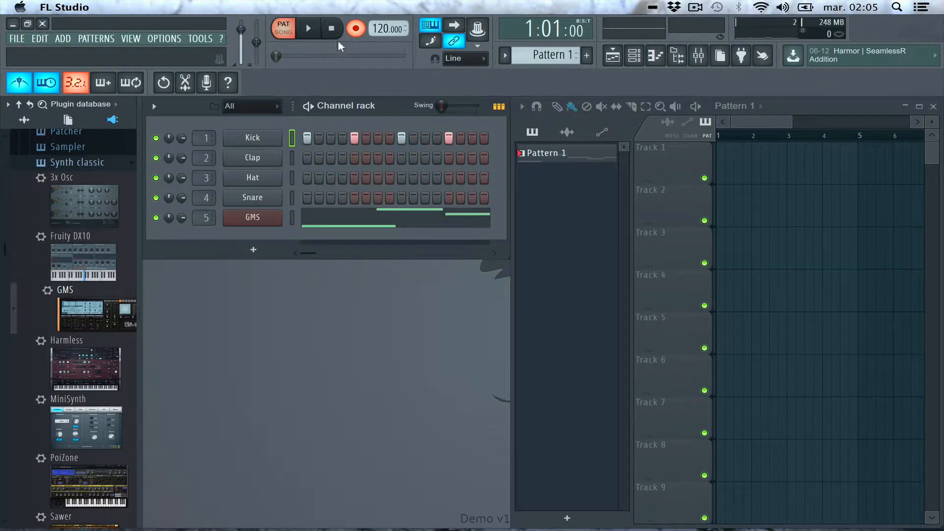
- Turn off recording, the countdown, the wait-for-input option and the metronome, and play back the pattern
{"action": "left_click", "coordinate": [356, 29]}
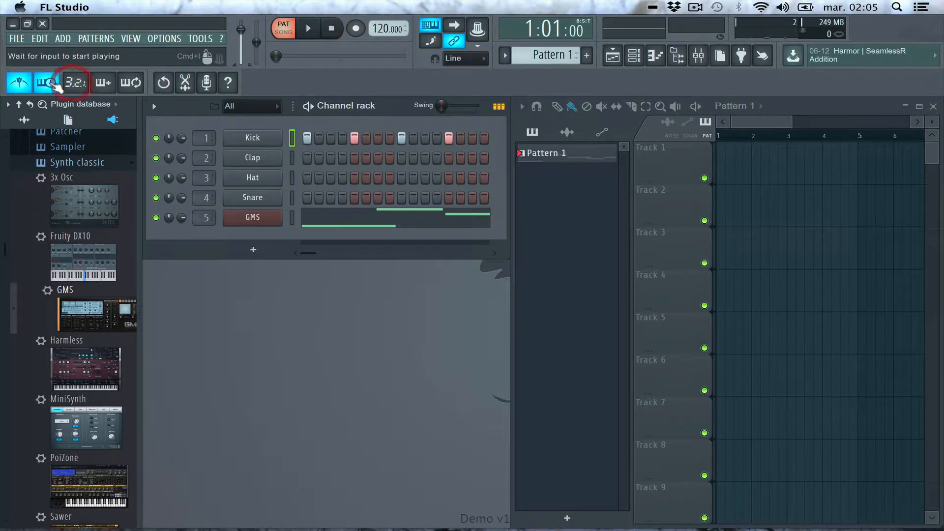
{"action": "left_click", "coordinate": [19, 82]}
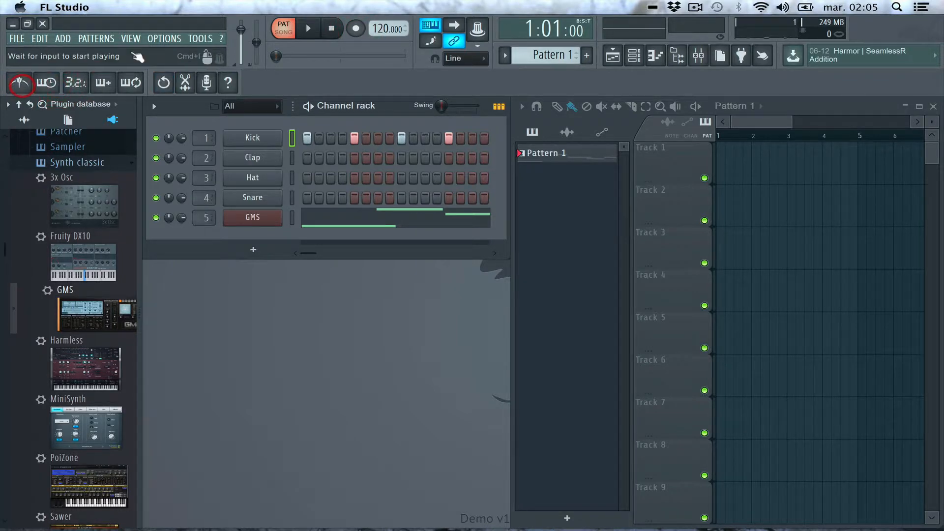
{"action": "left_click", "coordinate": [315, 30]}
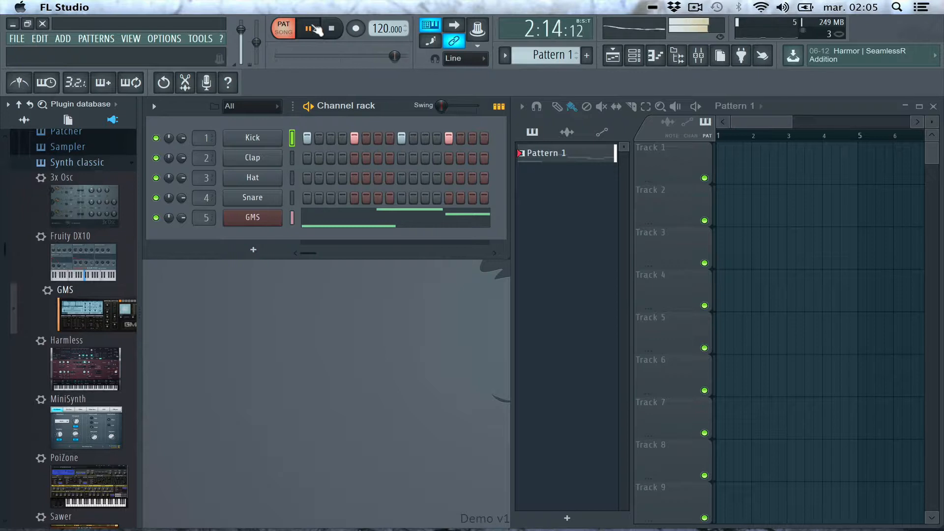
{"action": "key", "text": "space"}
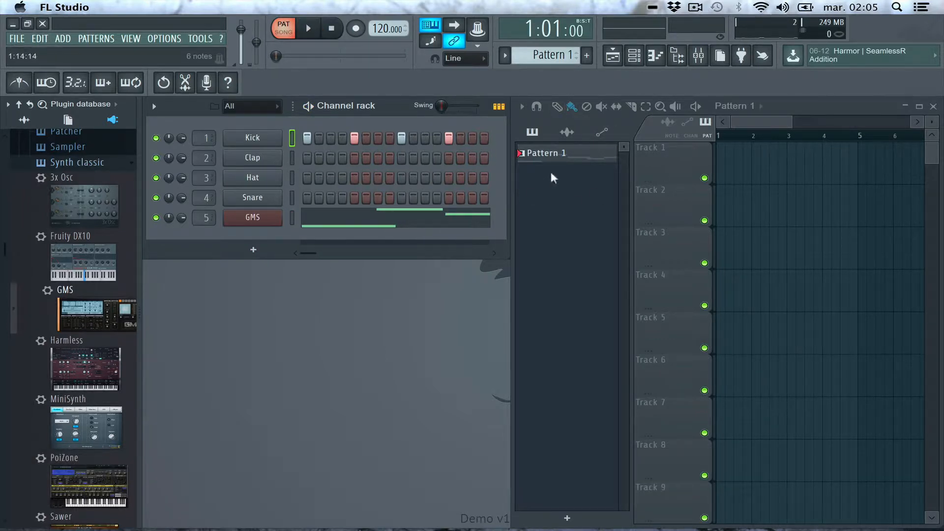
- Shorten the first D#4 note in the GMS piano roll so it ends before the D4 note, and play back the pattern
{"action": "left_click", "coordinate": [388, 220]}
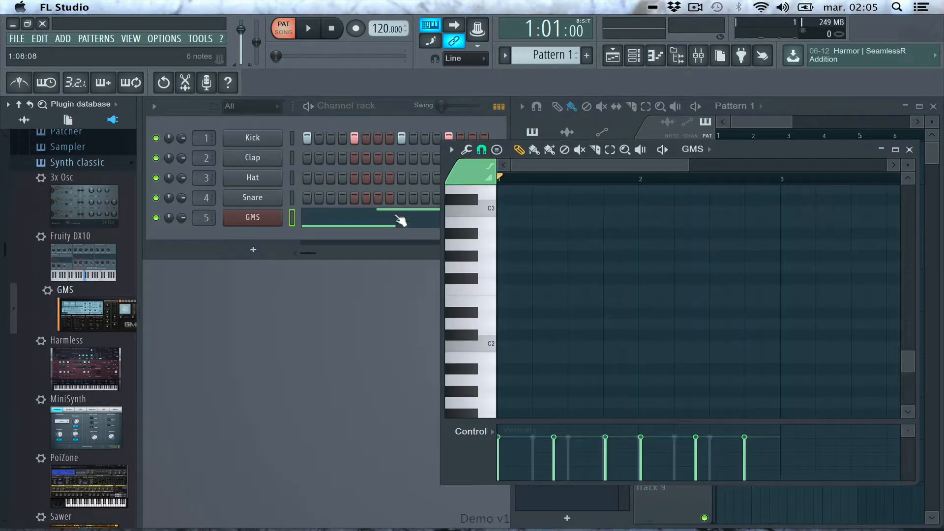
{"action": "left_click_drag", "start_coordinate": [789, 149], "coordinate": [620, 37]}
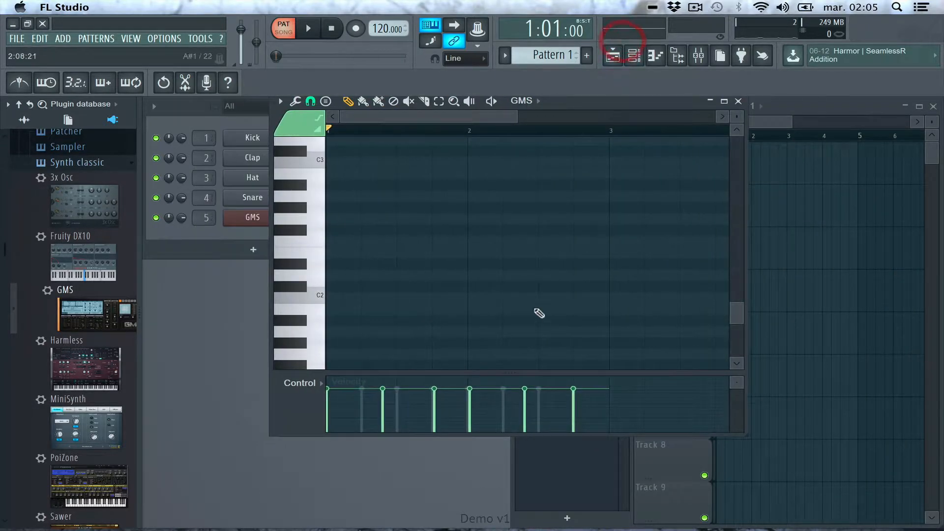
{"action": "scroll", "coordinate": [541, 305], "scroll_direction": "up", "scroll_amount": 5}
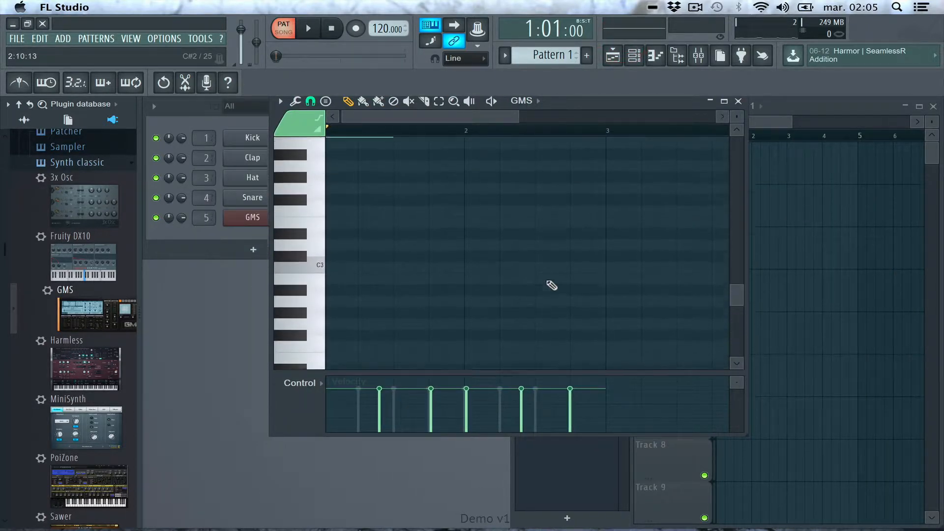
{"action": "scroll", "coordinate": [551, 285], "scroll_direction": "up", "scroll_amount": 8}
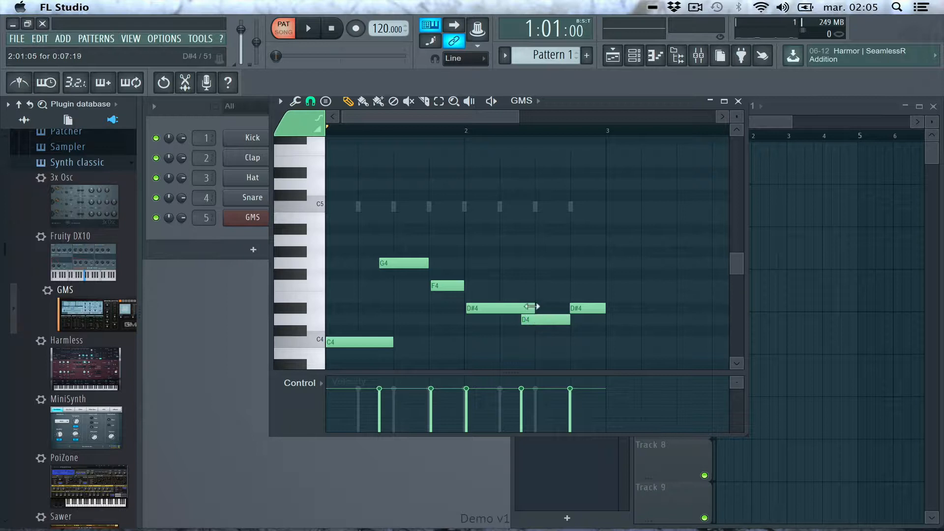
{"action": "left_click_drag", "start_coordinate": [529, 305], "coordinate": [513, 305]}
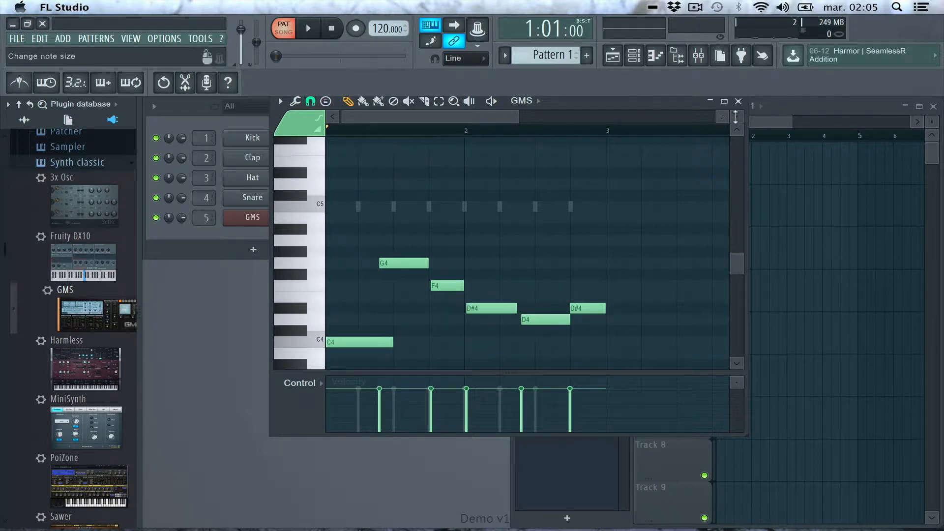
{"action": "left_click", "coordinate": [739, 102]}
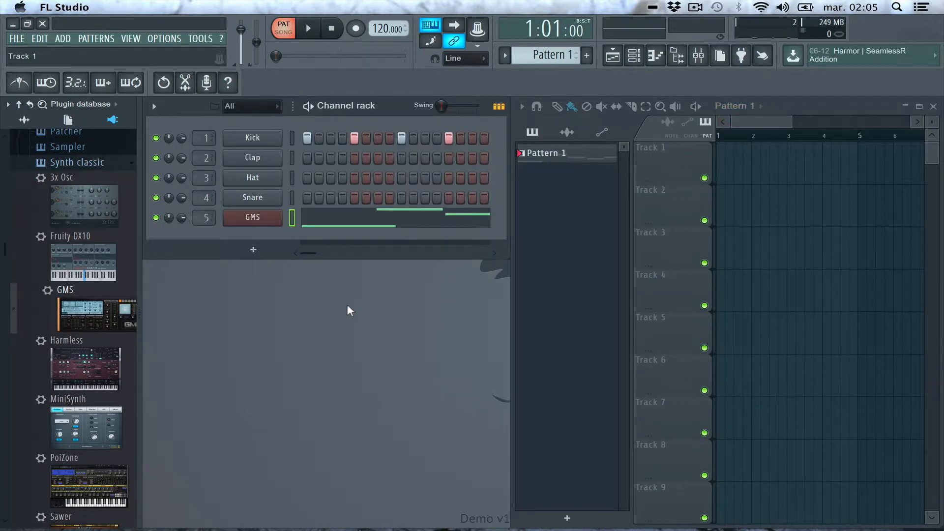
{"action": "key", "text": "space"}
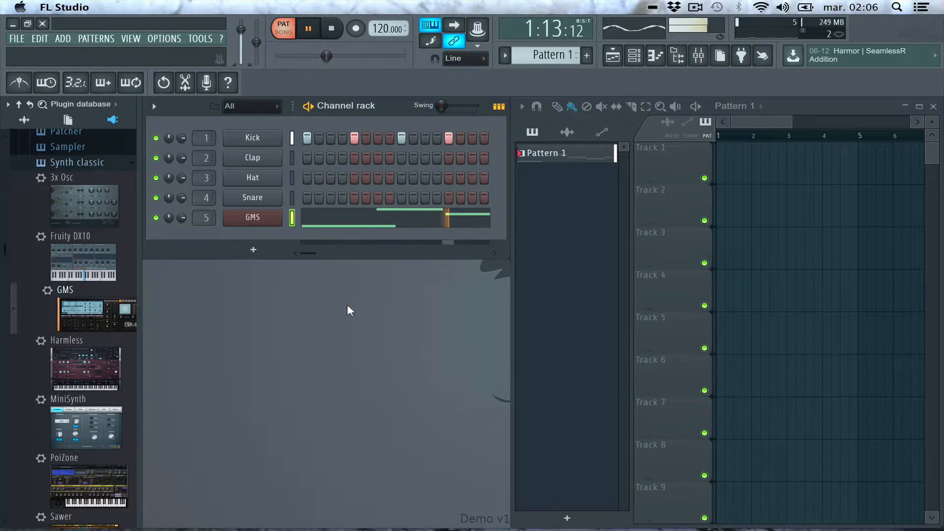
{"action": "key", "text": "space"}
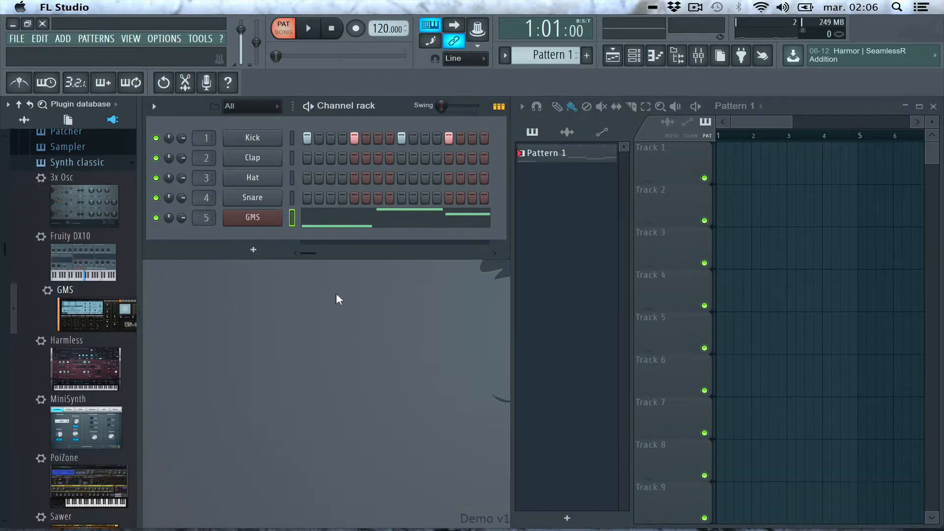
- Quantize all the GMS notes in the piano roll, close it and play back the pattern
{"action": "left_click", "coordinate": [371, 227]}
{"action": "left_click", "coordinate": [372, 227]}
{"action": "left_click", "coordinate": [372, 227]}
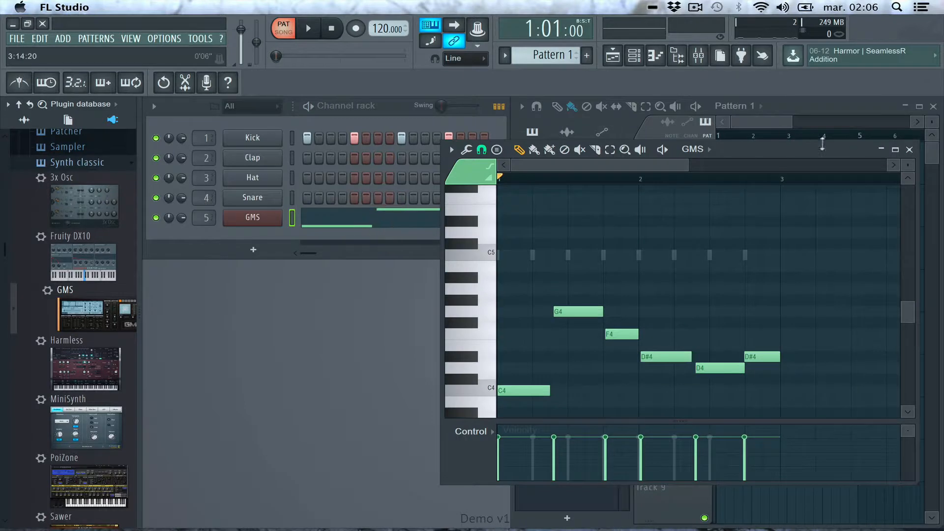
{"action": "left_click_drag", "start_coordinate": [777, 149], "coordinate": [639, 136]}
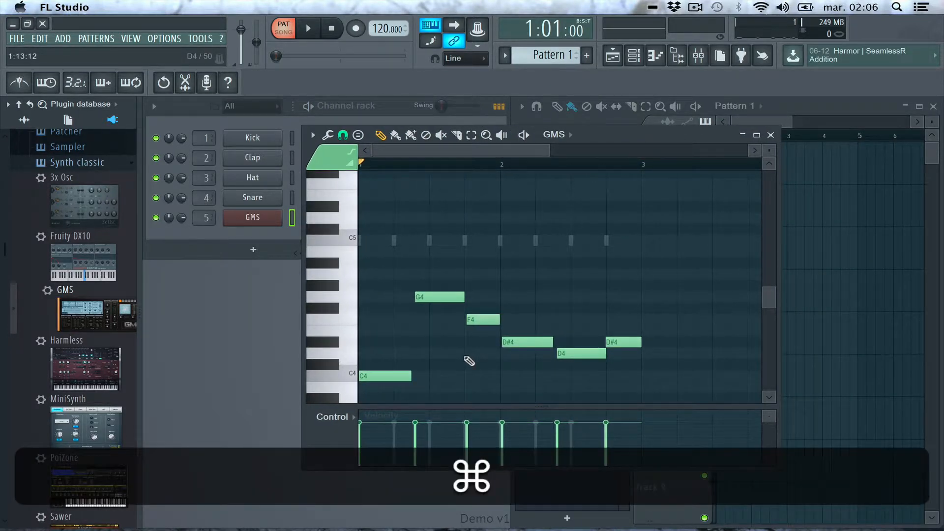
{"action": "key", "text": "super+a"}
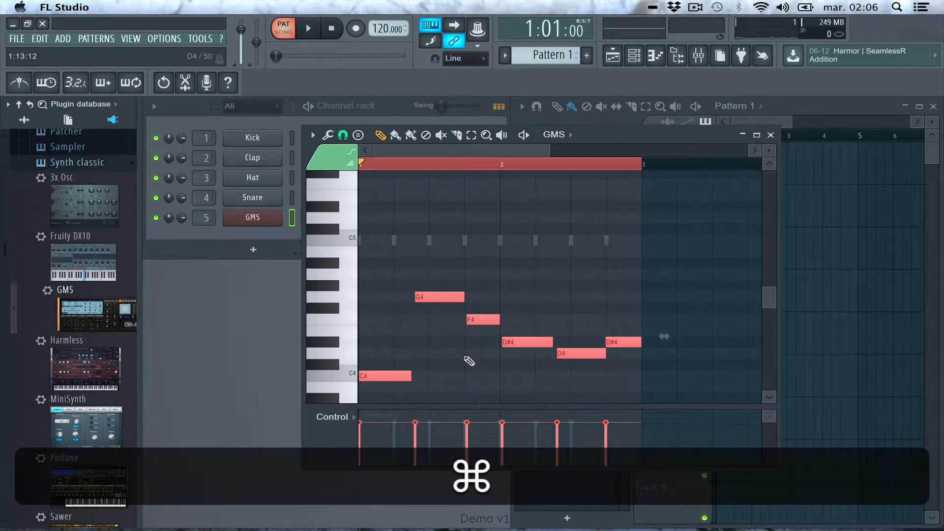
{"action": "key", "text": "super+q"}
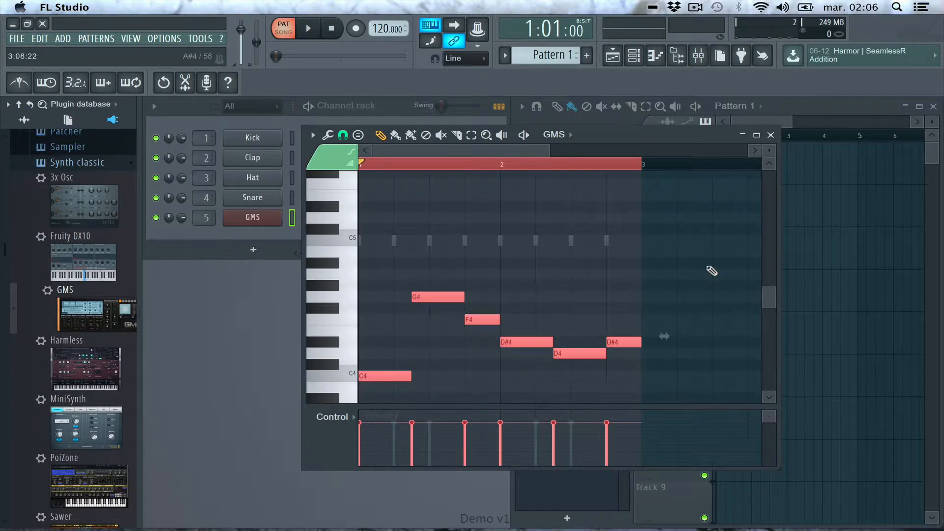
{"action": "left_click", "coordinate": [770, 135]}
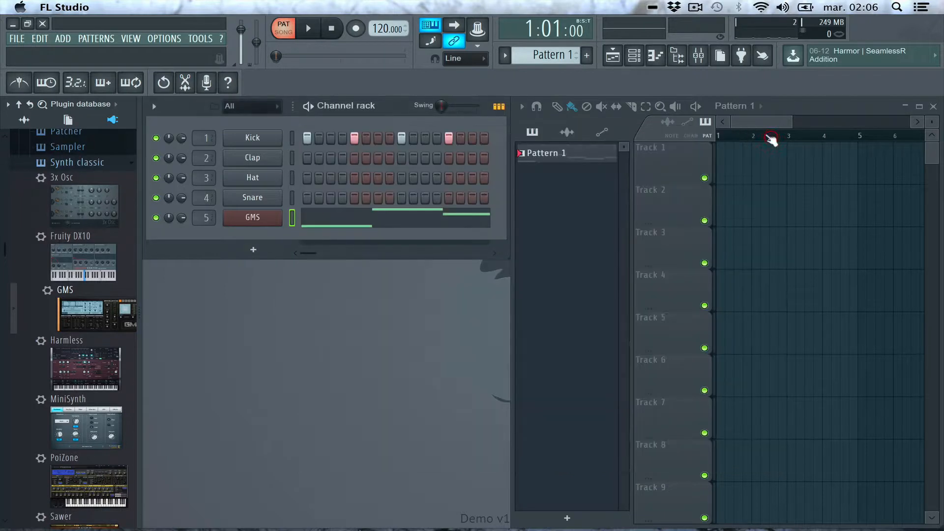
{"action": "key", "text": "space"}
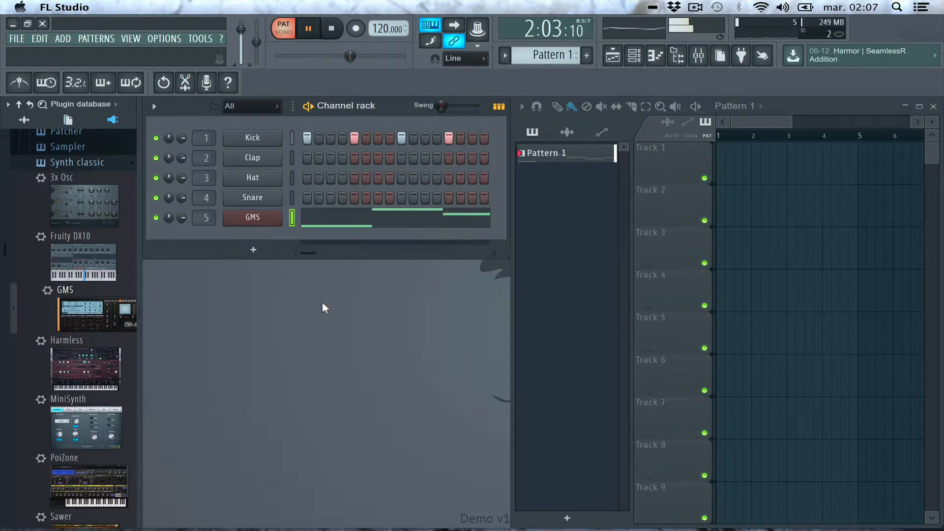
{"action": "key", "text": "space"}
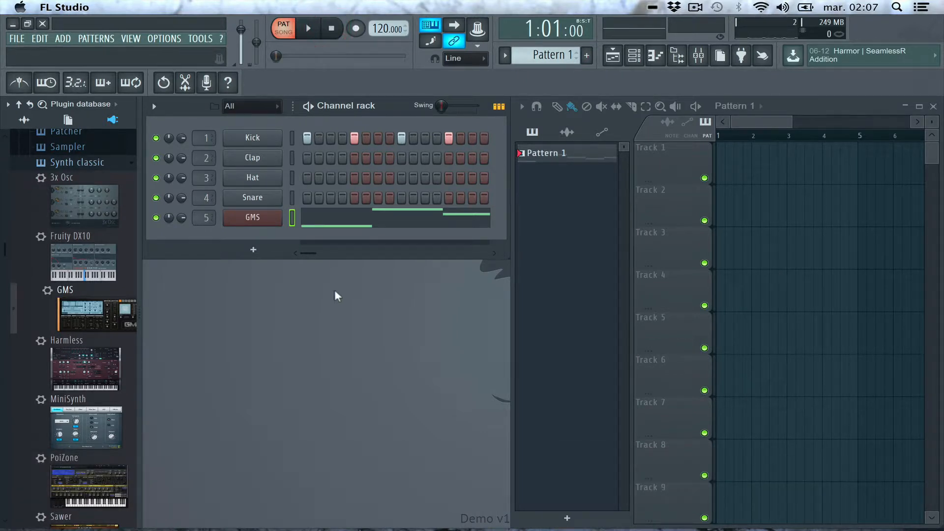
- Rename Pattern 1 as BASS with a magenta color, and place it at bar 1 of Track 1 in the playlist
{"action": "left_click", "coordinate": [560, 231]}
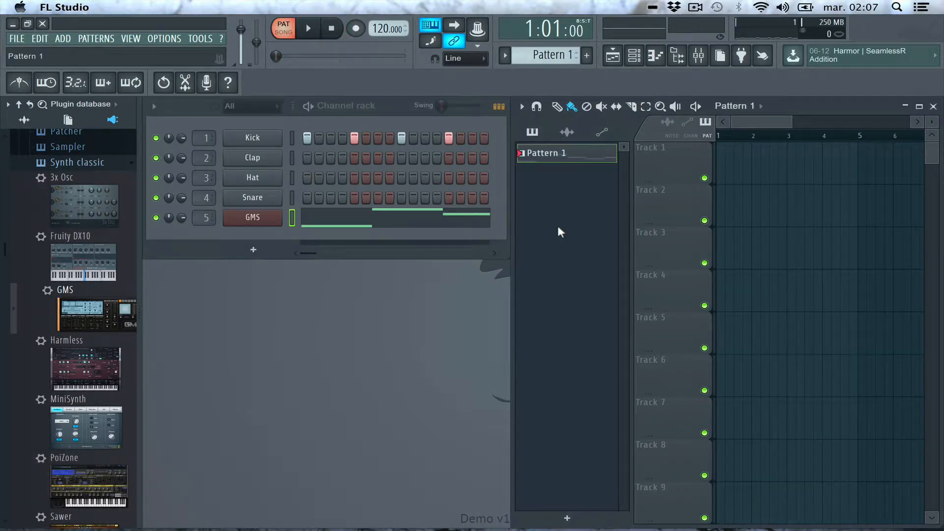
{"action": "right_click", "coordinate": [559, 151]}
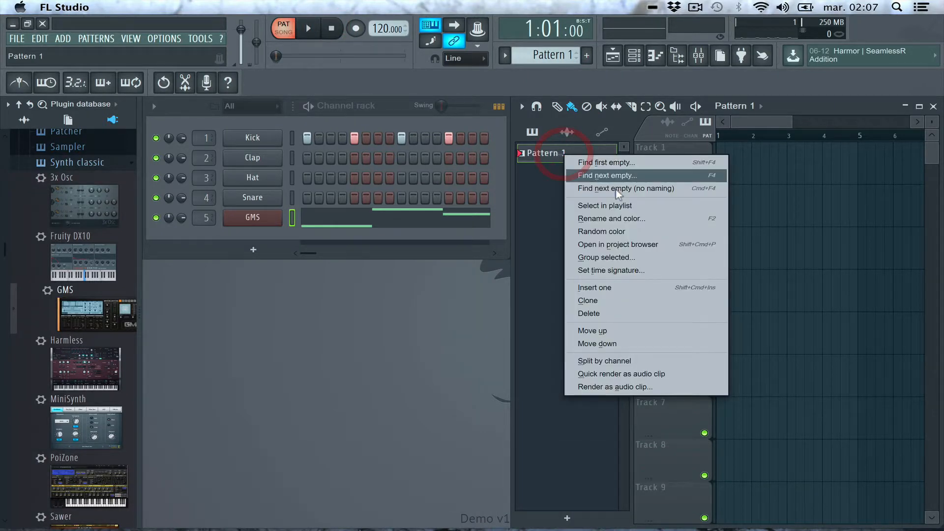
{"action": "left_click", "coordinate": [626, 217]}
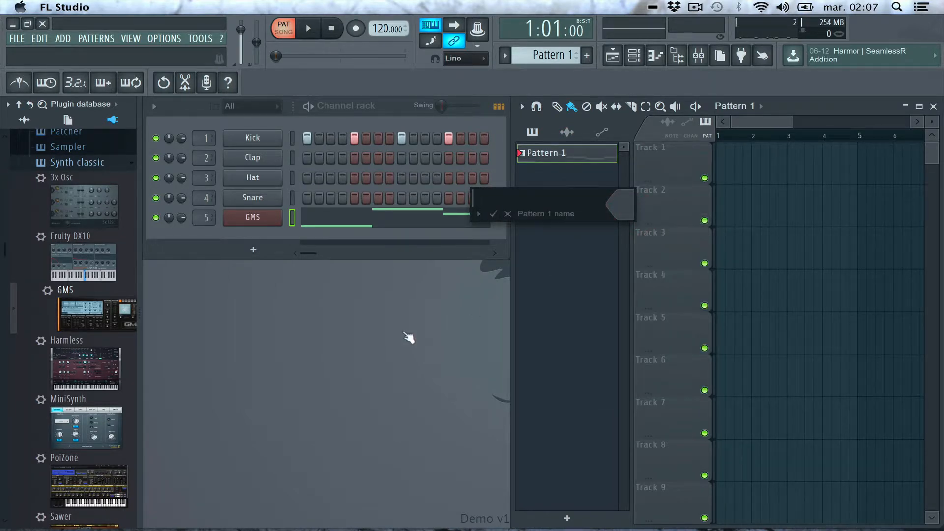
{"action": "type", "text": "BASS"}
{"action": "left_click", "coordinate": [619, 207]}
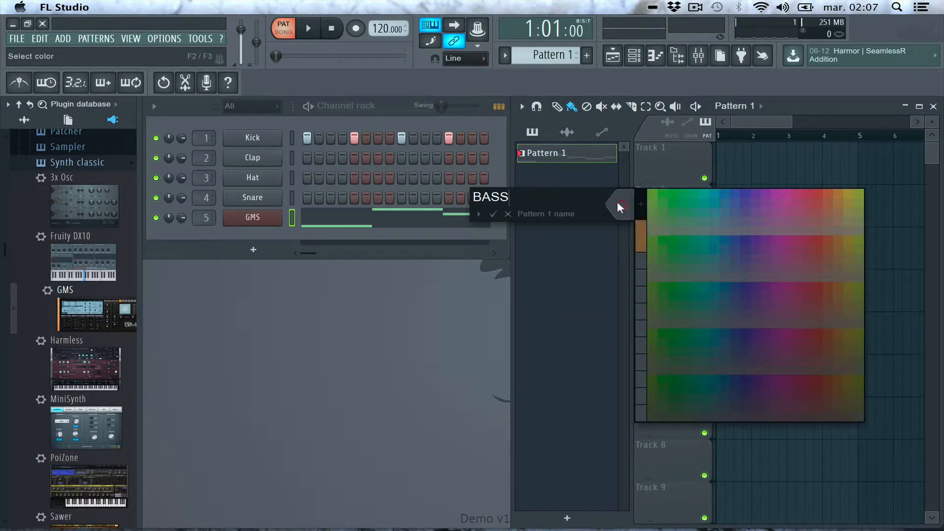
{"action": "left_click", "coordinate": [780, 196]}
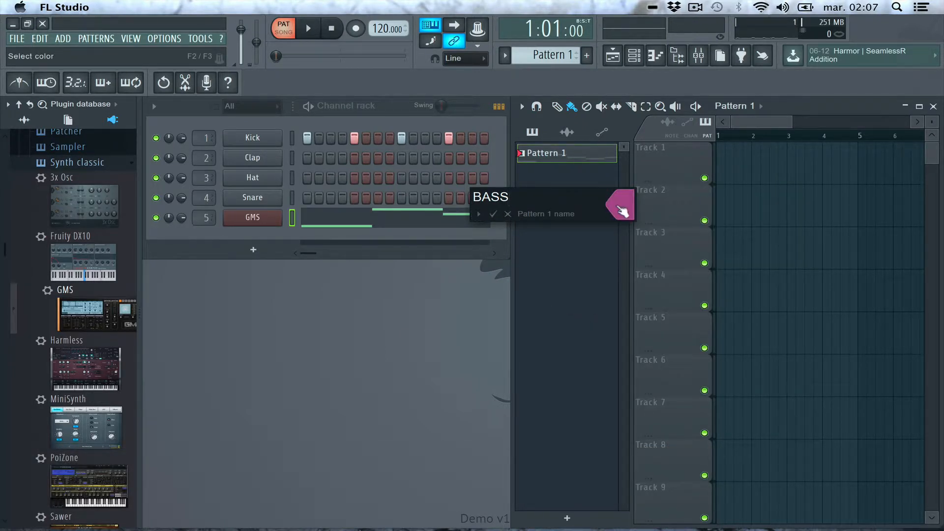
{"action": "key", "text": "Return"}
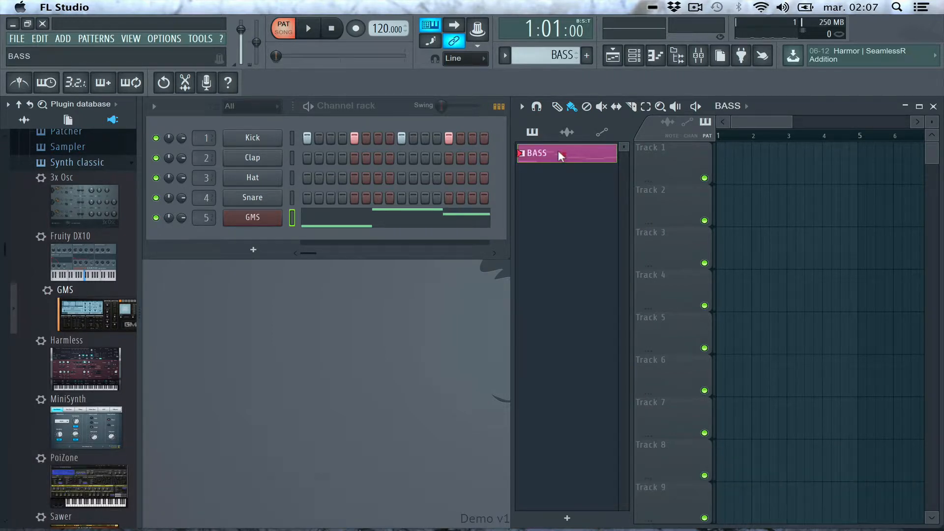
{"action": "left_click_drag", "start_coordinate": [558, 150], "coordinate": [746, 174]}
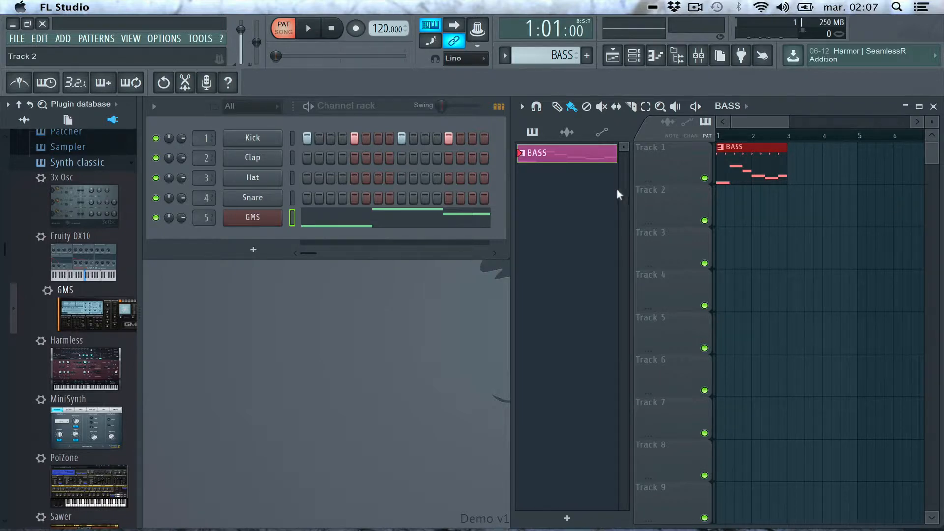
- Remove all the Kick hits from both bars of the BASS pattern, leaving only the GMS notes
{"action": "right_click", "coordinate": [442, 137]}
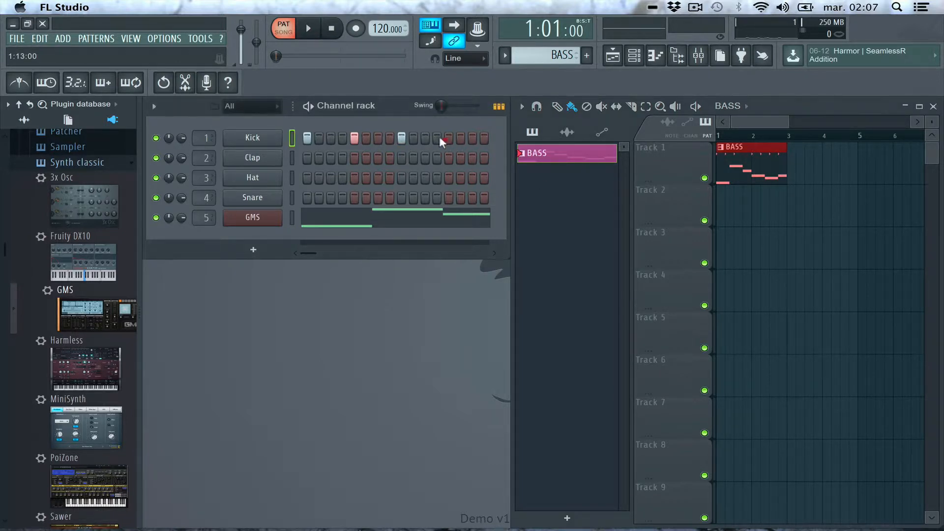
{"action": "right_click", "coordinate": [401, 138]}
{"action": "right_click", "coordinate": [354, 138]}
{"action": "right_click", "coordinate": [303, 135]}
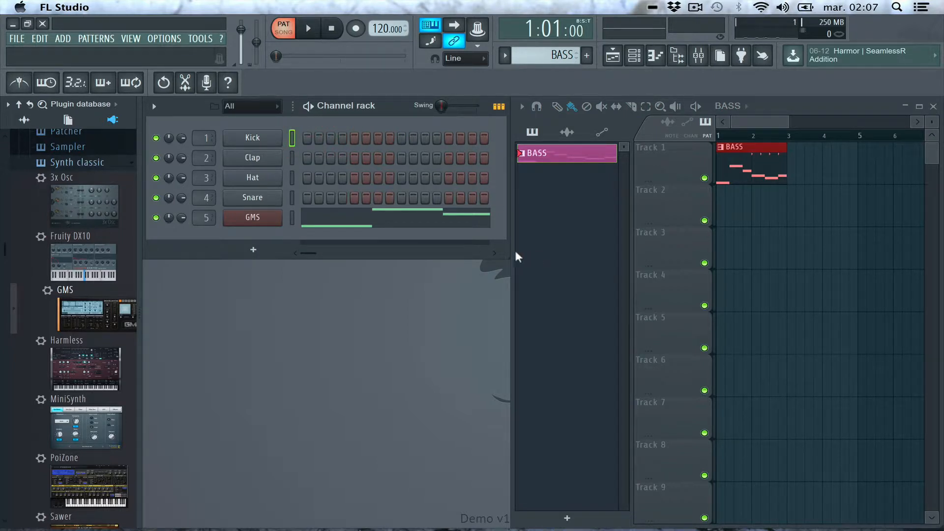
{"action": "left_click", "coordinate": [488, 251]}
{"action": "left_click", "coordinate": [488, 251]}
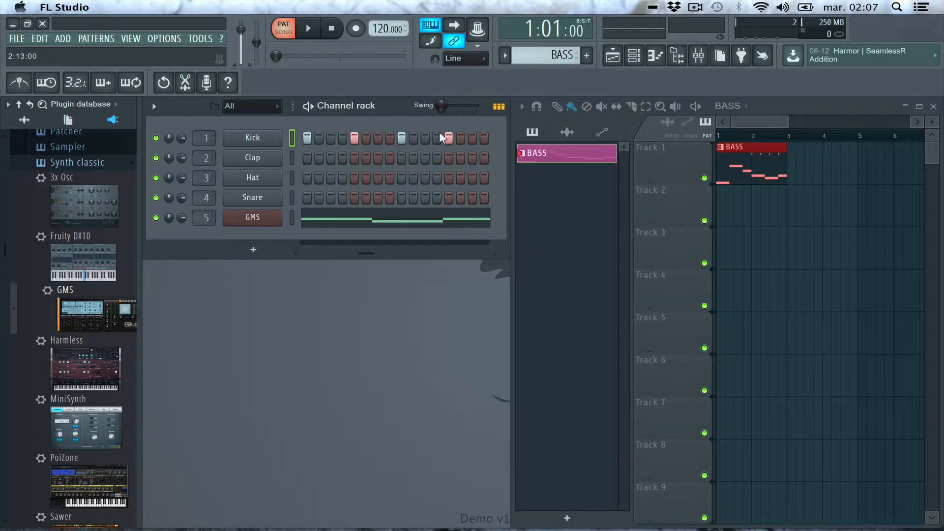
{"action": "right_click", "coordinate": [296, 134]}
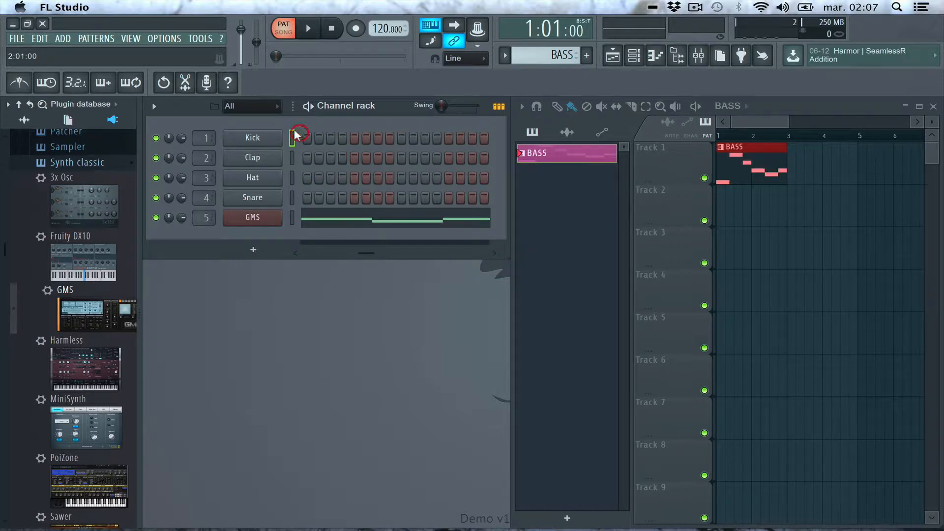
{"action": "left_click", "coordinate": [743, 169]}
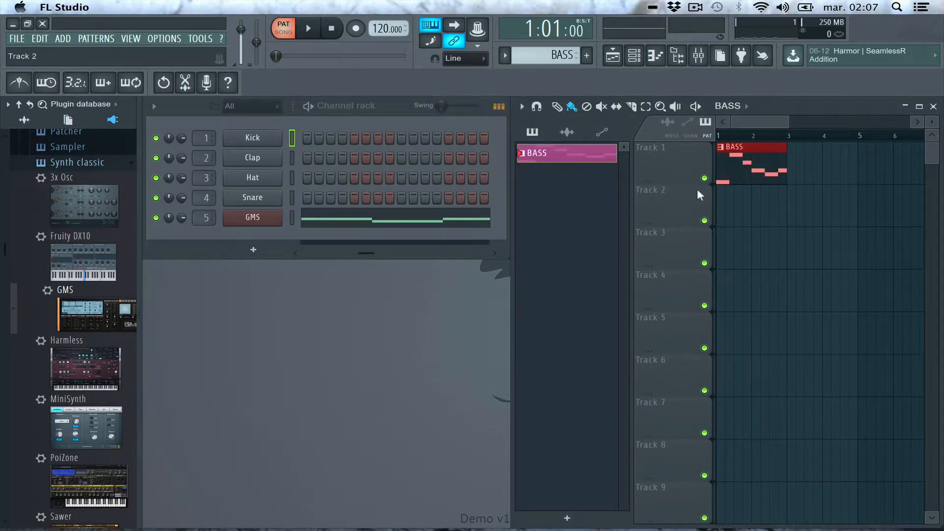
- Switch to the empty Pattern 2 and add Kick hits on steps 1, 5, 9 and 13 of the first bar
{"action": "left_click_drag", "start_coordinate": [548, 53], "coordinate": [547, 46]}
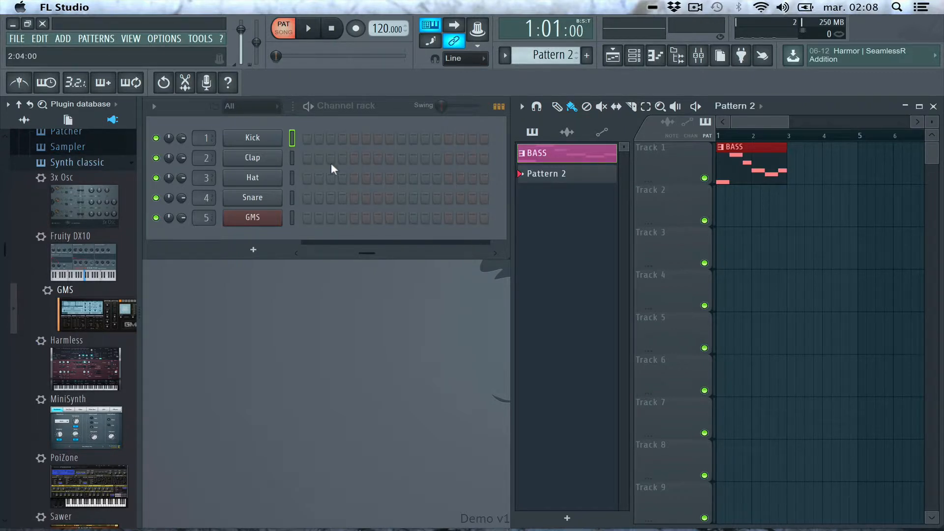
{"action": "left_click_drag", "start_coordinate": [364, 253], "coordinate": [234, 252]}
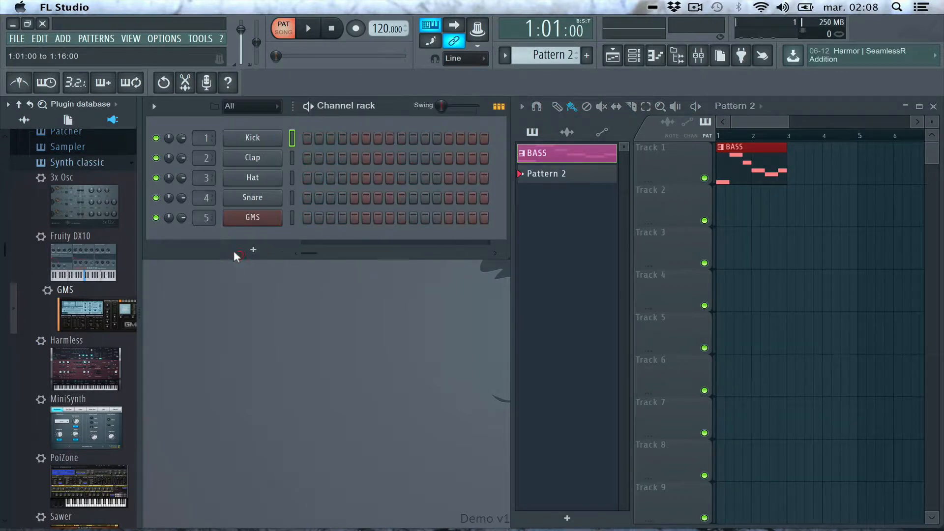
{"action": "left_click", "coordinate": [306, 138]}
{"action": "left_click", "coordinate": [354, 138]}
{"action": "left_click", "coordinate": [401, 138]}
{"action": "left_click", "coordinate": [449, 138]}
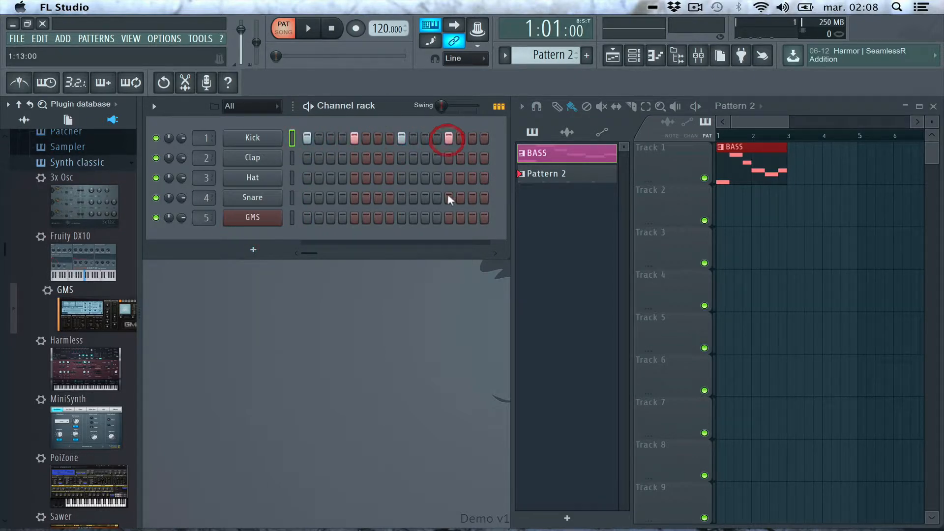
- Rename Pattern 2 as KICK with a blue color, and place it twice on Track 2, at bars 1 and 2
{"action": "right_click", "coordinate": [539, 177]}
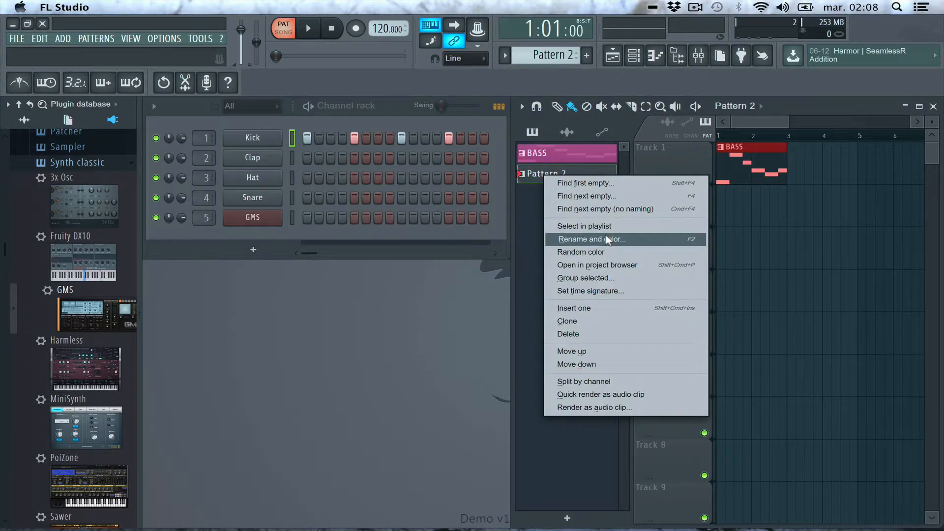
{"action": "left_click", "coordinate": [608, 239]}
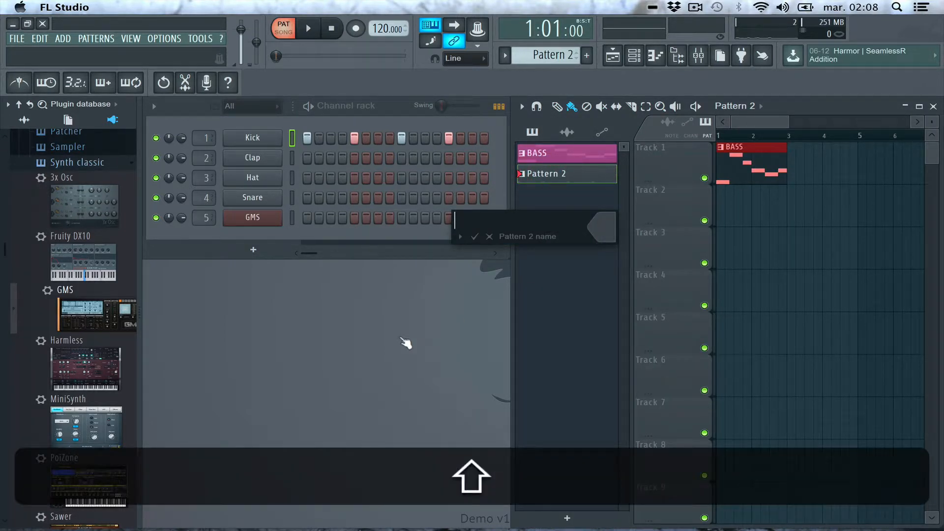
{"action": "type", "text": "KI"}
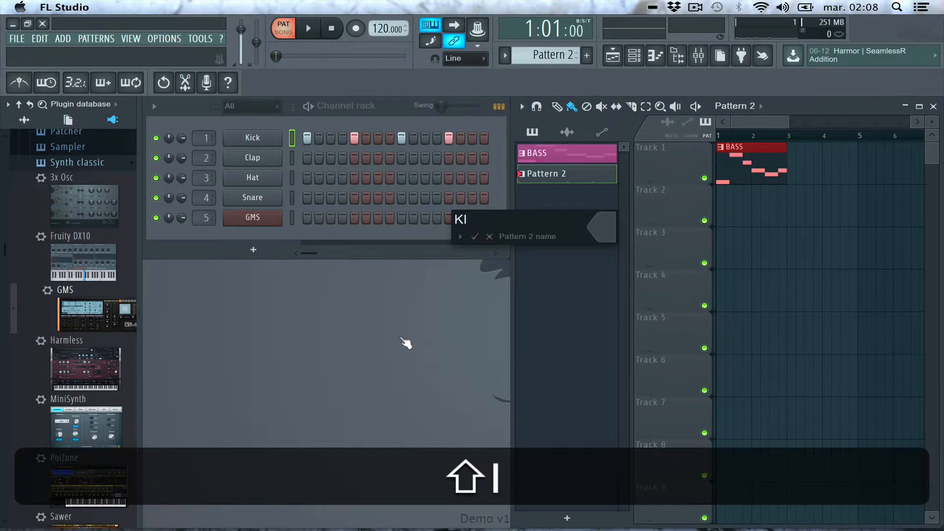
{"action": "type", "text": "CK"}
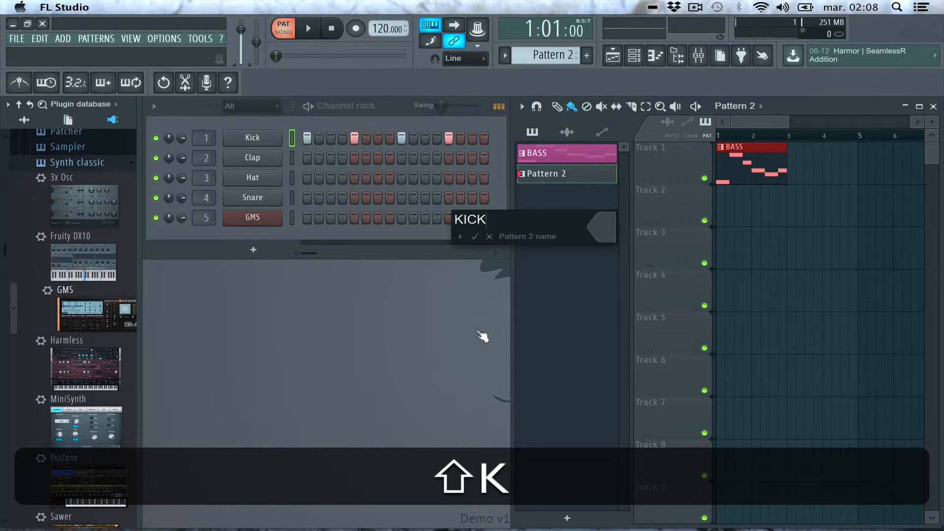
{"action": "left_click", "coordinate": [594, 231]}
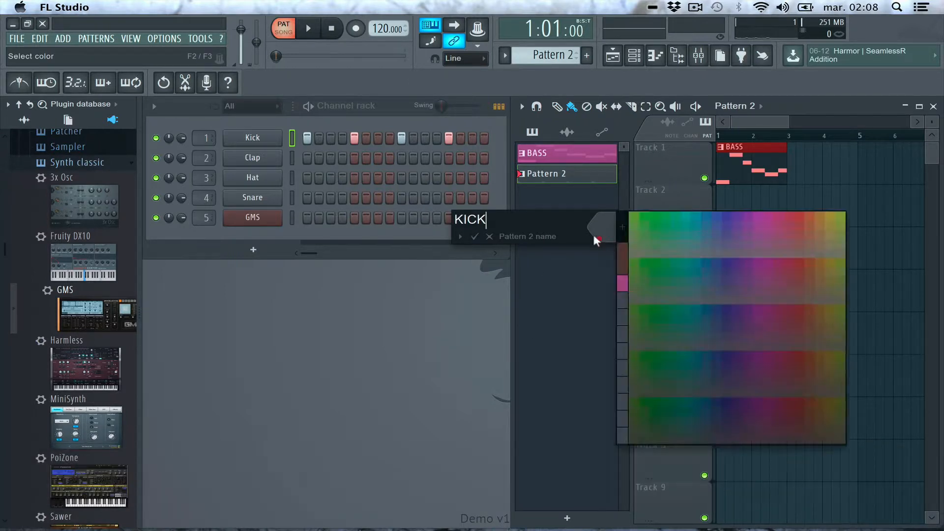
{"action": "left_click", "coordinate": [723, 215]}
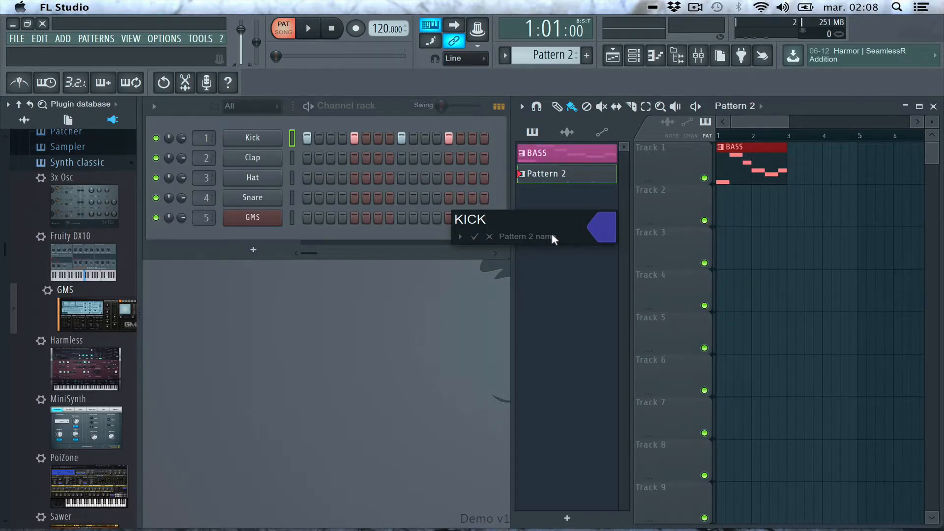
{"action": "key", "text": "Return"}
{"action": "left_click_drag", "start_coordinate": [544, 174], "coordinate": [705, 209]}
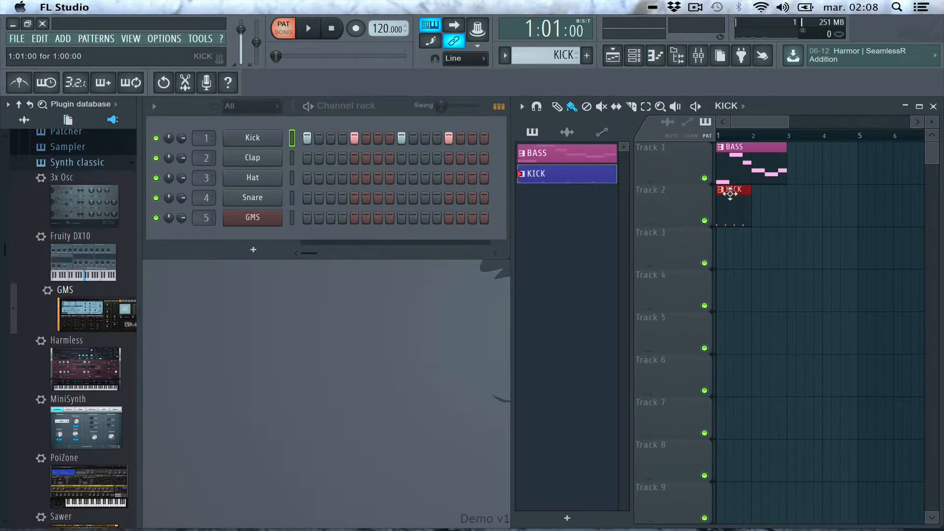
{"action": "left_click_drag", "start_coordinate": [729, 193], "coordinate": [772, 192]}
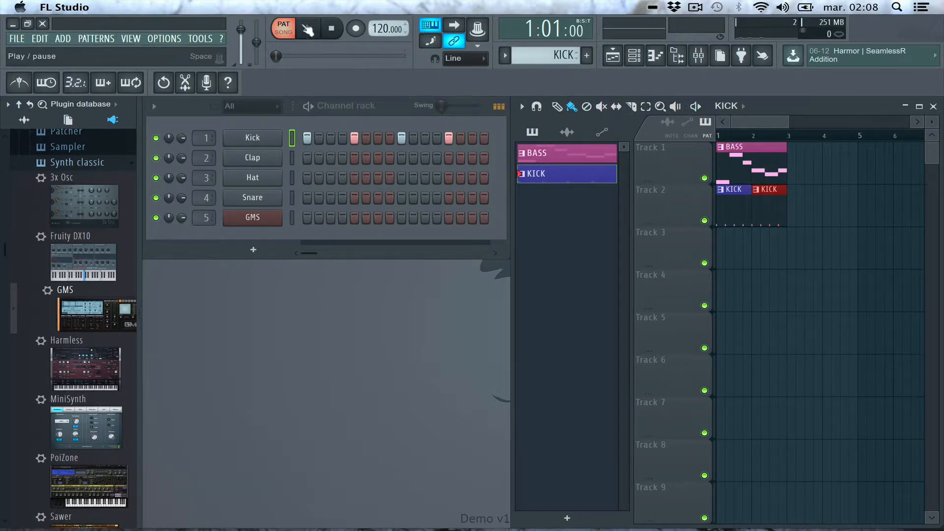
- Play back the playlist arrangement in song mode, stop it, and return to pattern mode
{"action": "left_click", "coordinate": [287, 31]}
{"action": "key", "text": "space"}
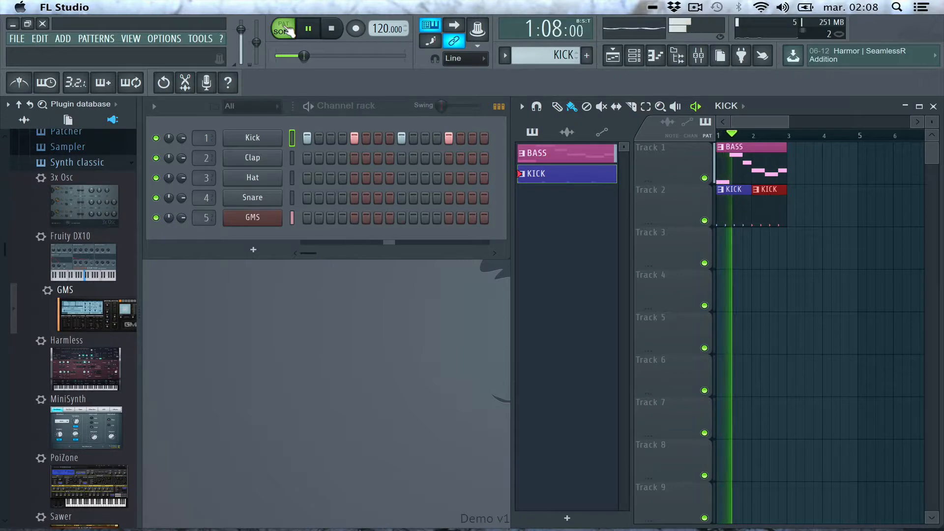
{"action": "key", "text": "space"}
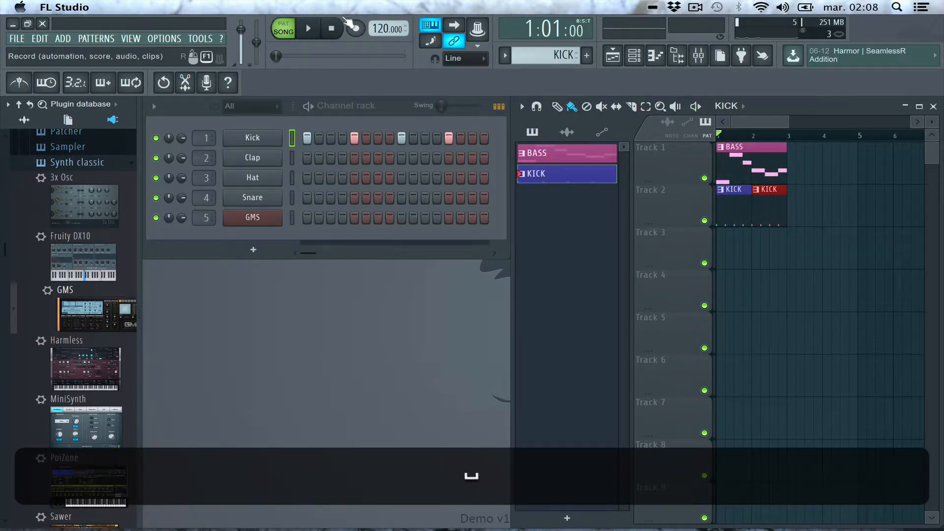
{"action": "left_click", "coordinate": [319, 28]}
{"action": "key", "text": "space"}
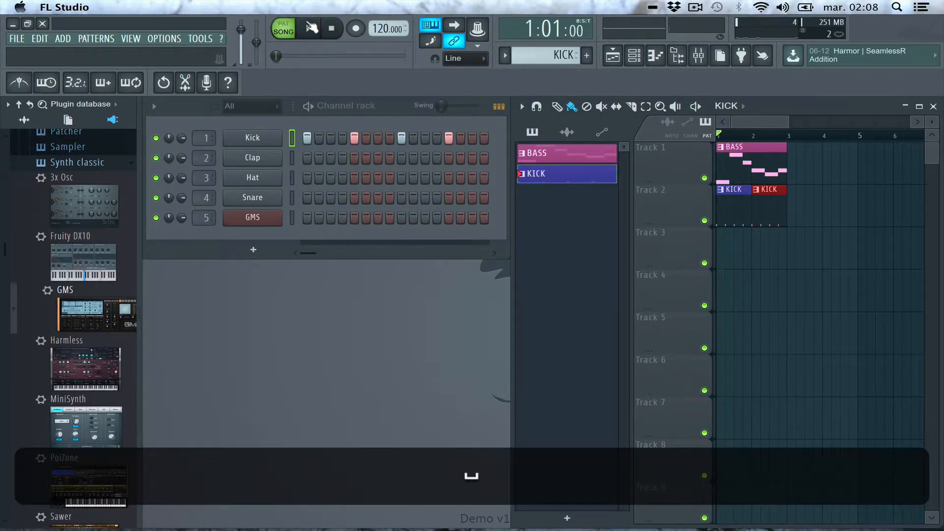
{"action": "key", "text": "space"}
{"action": "key", "text": "space"}
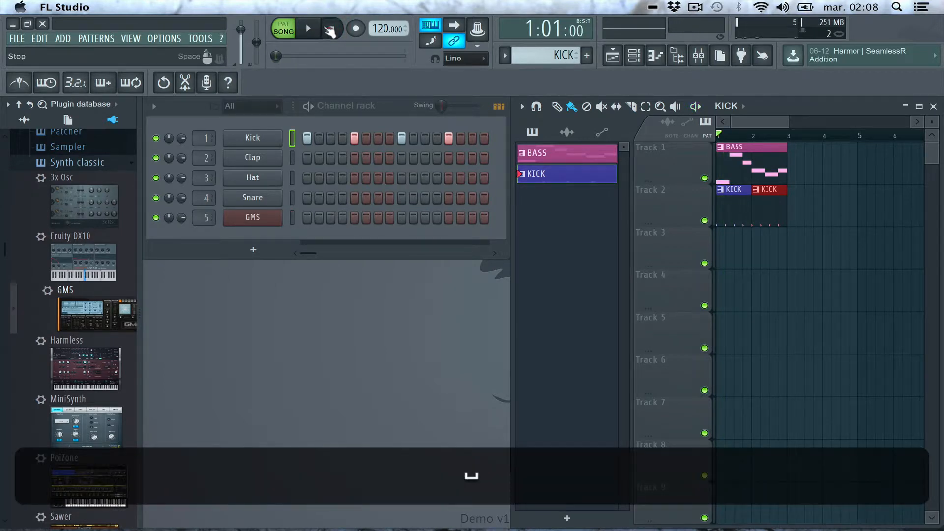
{"action": "left_click", "coordinate": [329, 28]}
{"action": "left_click", "coordinate": [285, 36]}
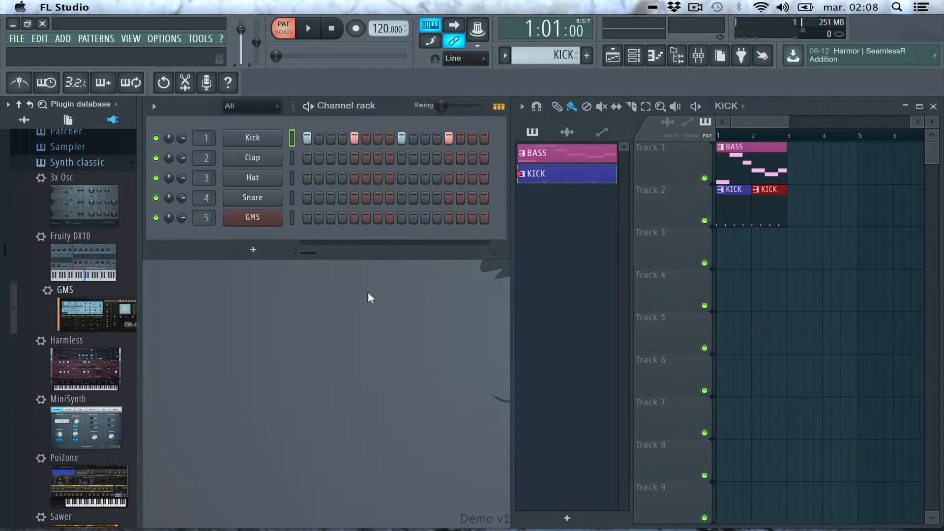
- Clear all the Kick hits from the KICK pattern, check the following steps, and return to the first bar
{"action": "left_click_drag", "start_coordinate": [443, 138], "coordinate": [301, 137]}
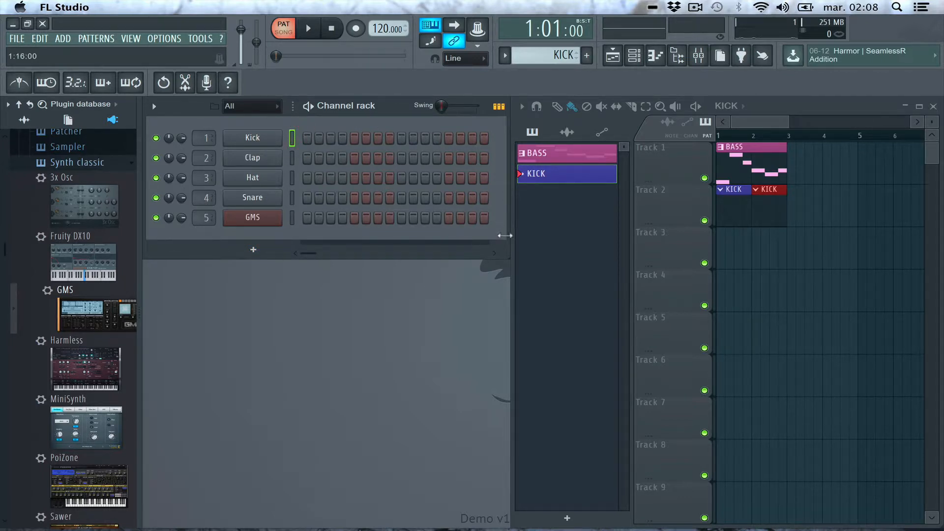
{"action": "left_click_drag", "start_coordinate": [488, 246], "coordinate": [308, 263]}
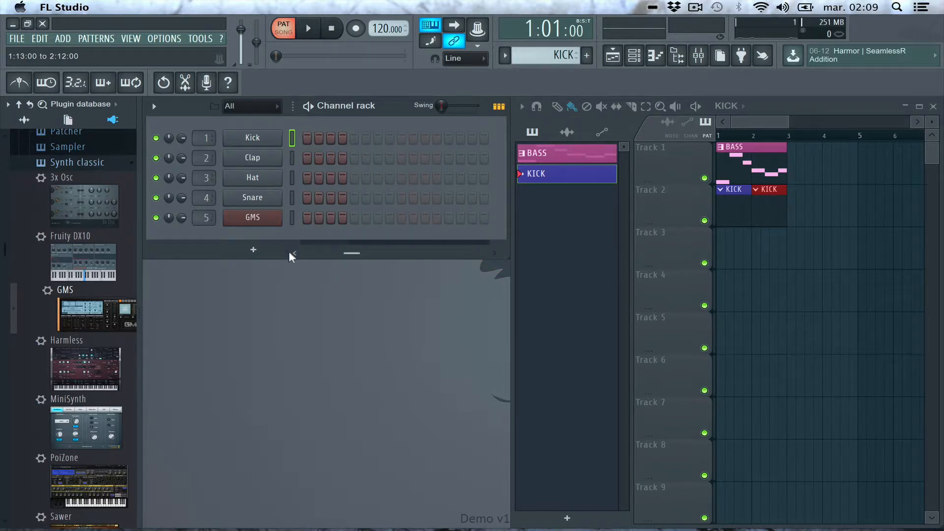
{"action": "left_click", "coordinate": [292, 253]}
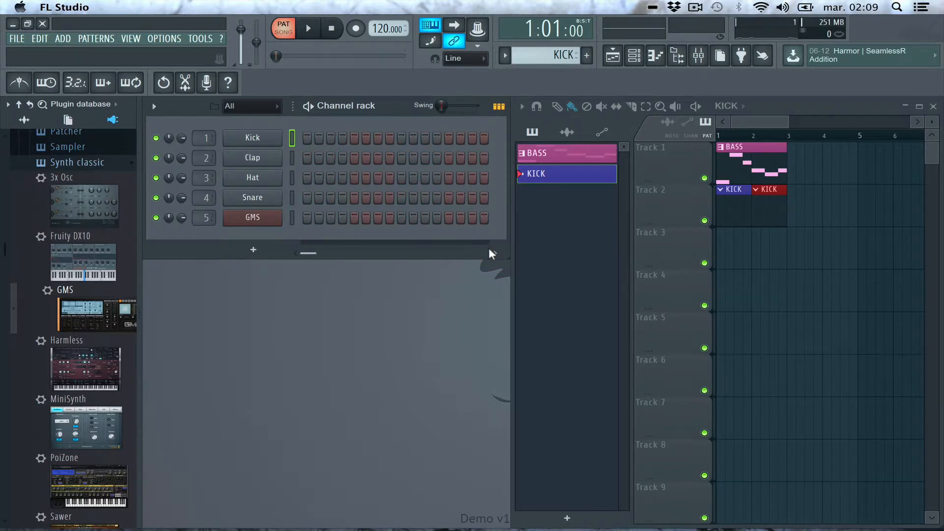
{"action": "left_click_drag", "start_coordinate": [488, 246], "coordinate": [291, 254]}
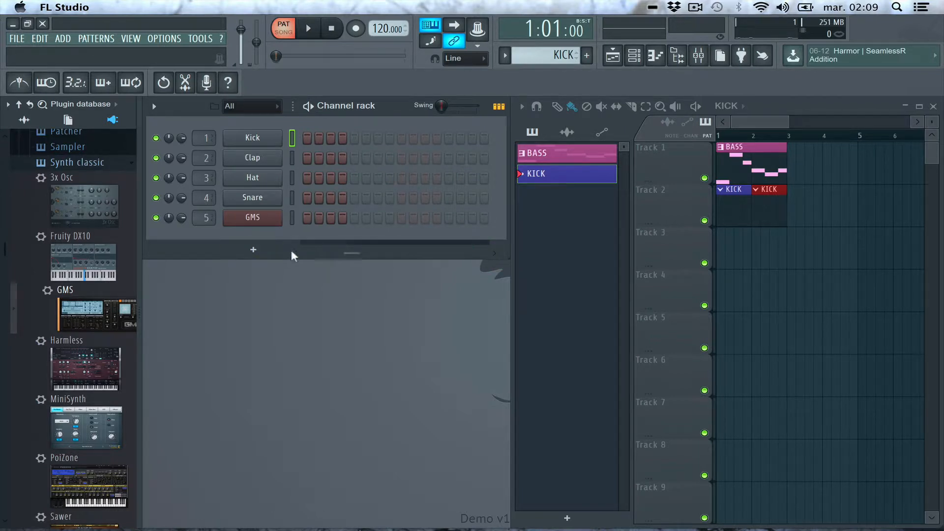
{"action": "left_click", "coordinate": [293, 253]}
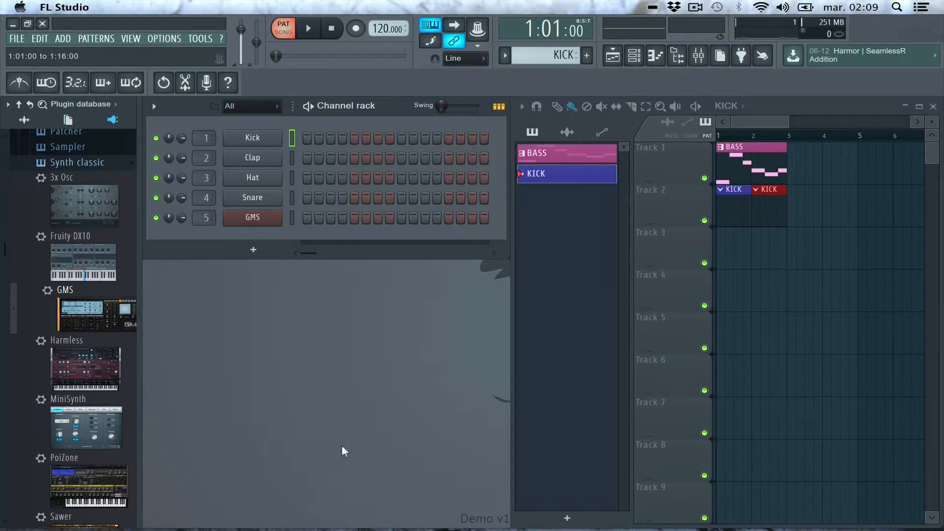
- Add the PoiZone synth from the plugin database as a new channel in the channel rack
{"action": "scroll", "coordinate": [98, 384], "scroll_direction": "down", "scroll_amount": 5}
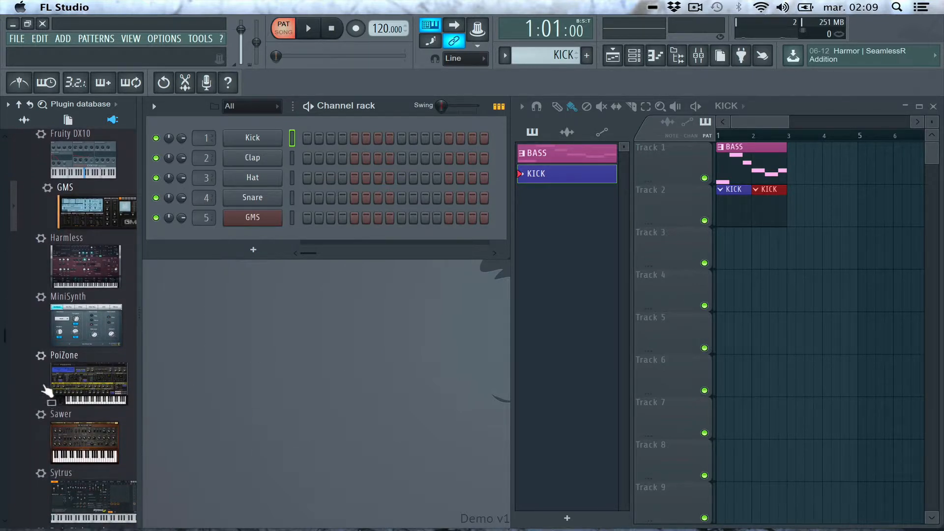
{"action": "left_click_drag", "start_coordinate": [69, 362], "coordinate": [246, 242]}
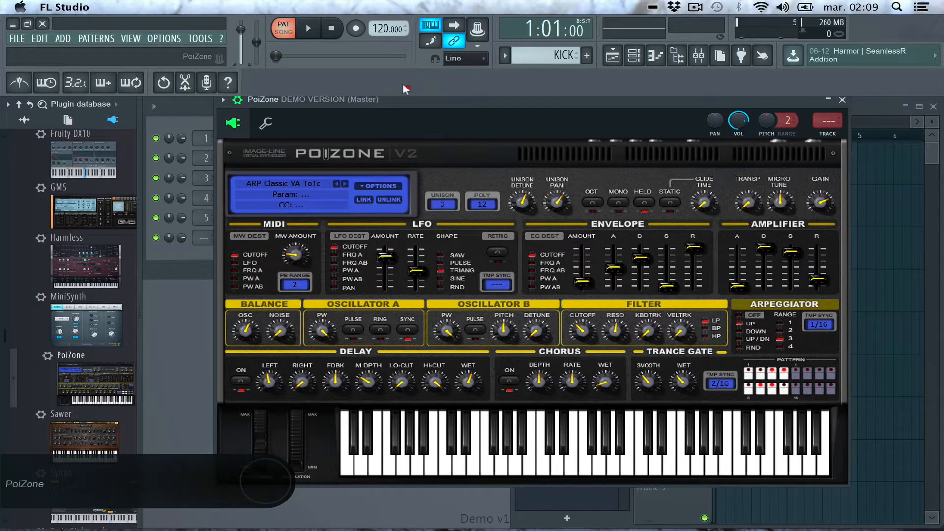
- Audition PoiZone with a note, set the typing keyboard's base note to C3, and play the same key again
{"action": "key", "text": "w"}
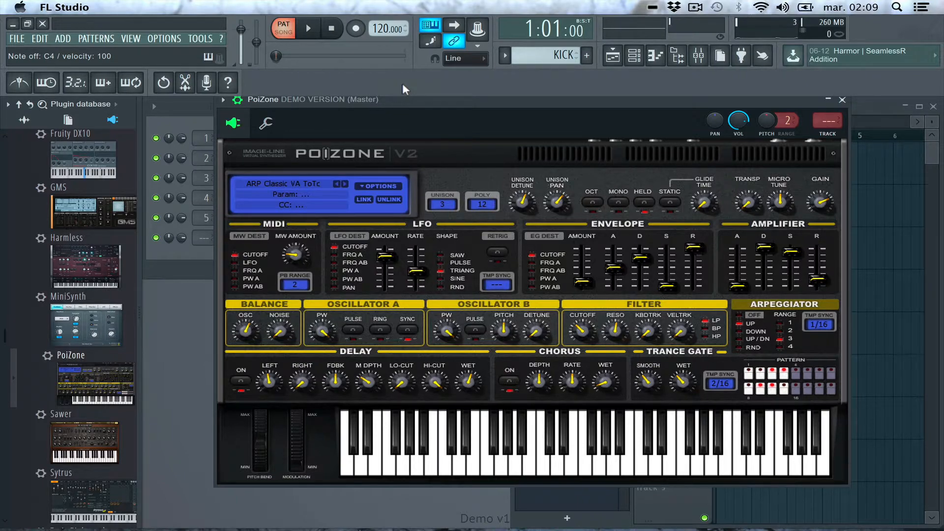
{"action": "left_click_drag", "start_coordinate": [415, 97], "coordinate": [411, 118]}
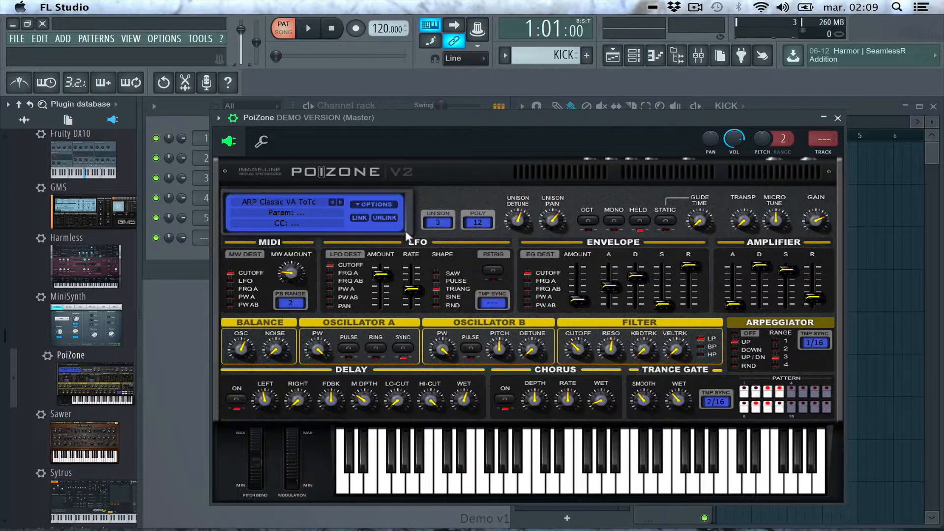
{"action": "right_click", "coordinate": [426, 27]}
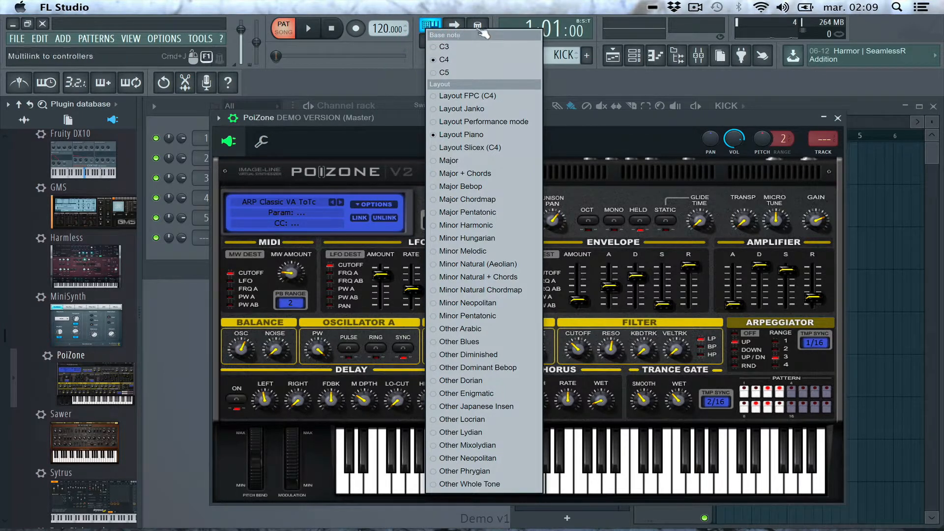
{"action": "left_click", "coordinate": [457, 59]}
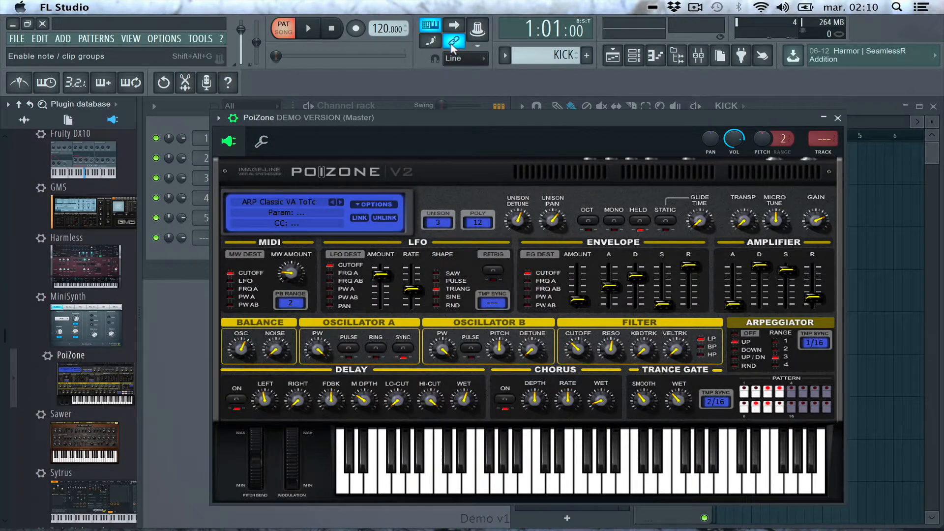
{"action": "key", "text": "w"}
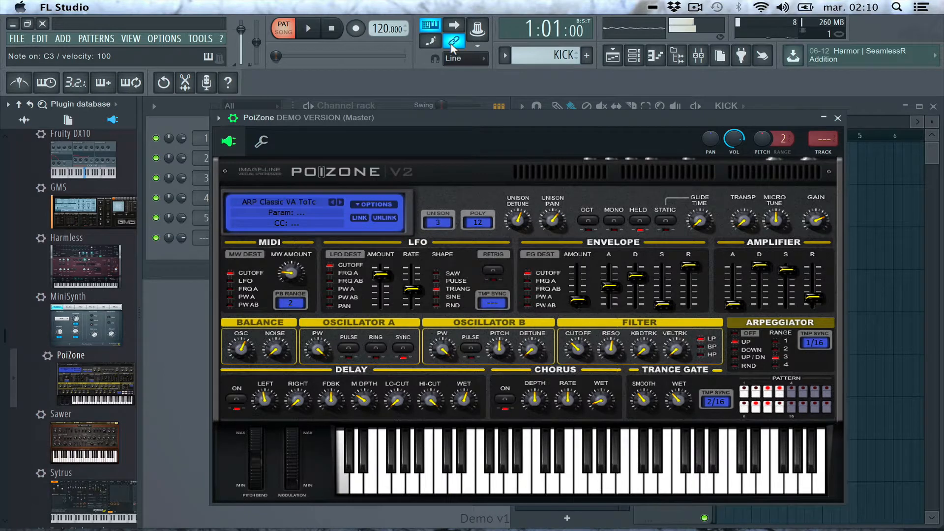
- Try the typing keyboard at base note C5 with a note on PoiZone, and restore the base note to C4
{"action": "right_click", "coordinate": [430, 28]}
{"action": "left_click", "coordinate": [435, 169]}
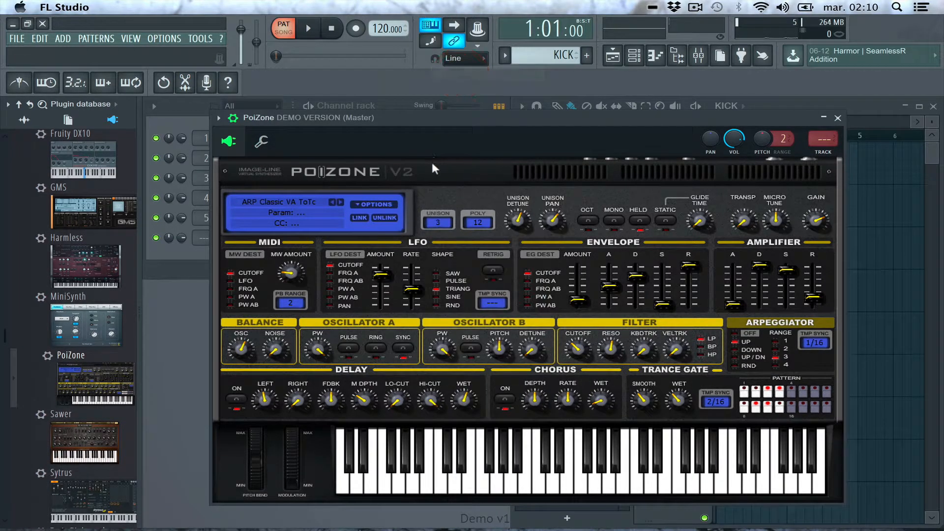
{"action": "key", "text": "w"}
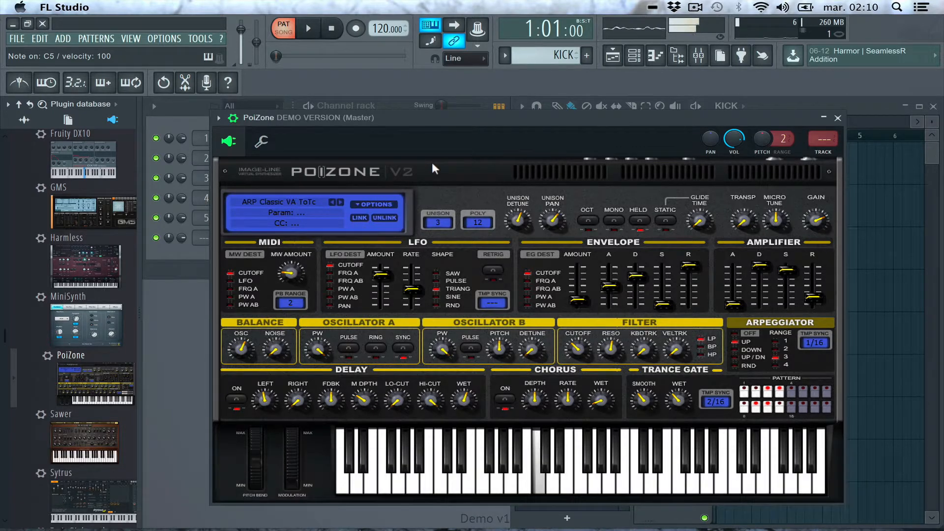
{"action": "right_click", "coordinate": [426, 22]}
{"action": "left_click", "coordinate": [475, 55]}
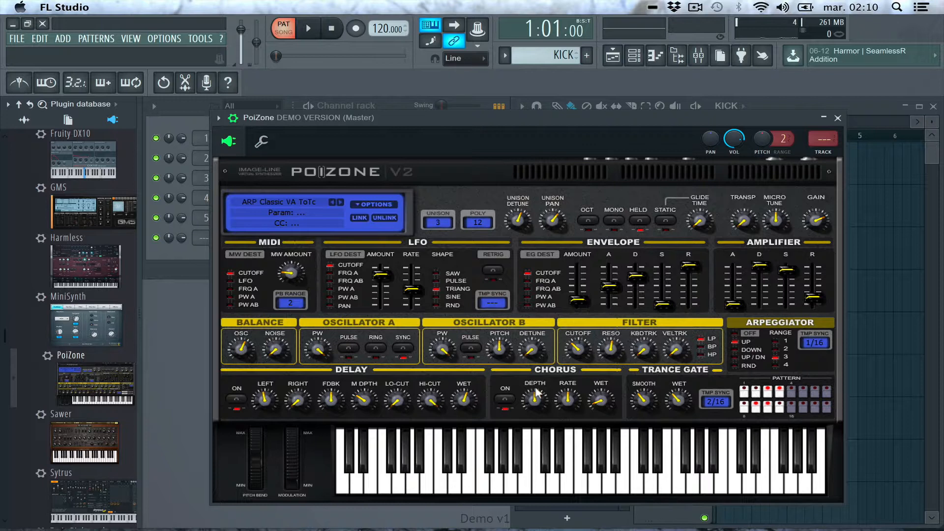
- Close the PoiZone window and audition several notes on the synth from the typing keyboard
{"action": "left_click", "coordinate": [836, 119]}
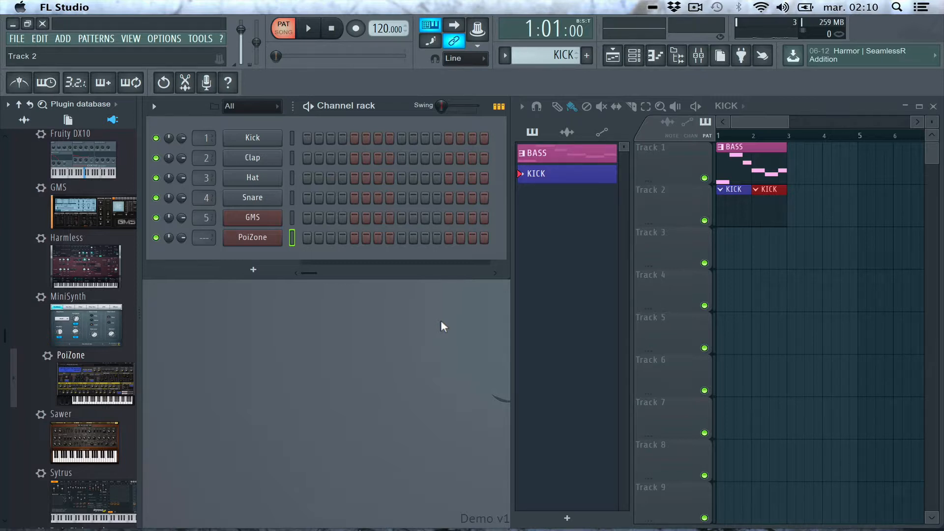
{"action": "key", "text": "w"}
{"action": "key", "text": "d"}
{"action": "key", "text": "w"}
{"action": "key", "text": "b"}
- In the BASS pattern, add Kick hits on steps 1, 5, 9 and 13 of both bars, and return to the first bar
{"action": "left_click", "coordinate": [557, 152]}
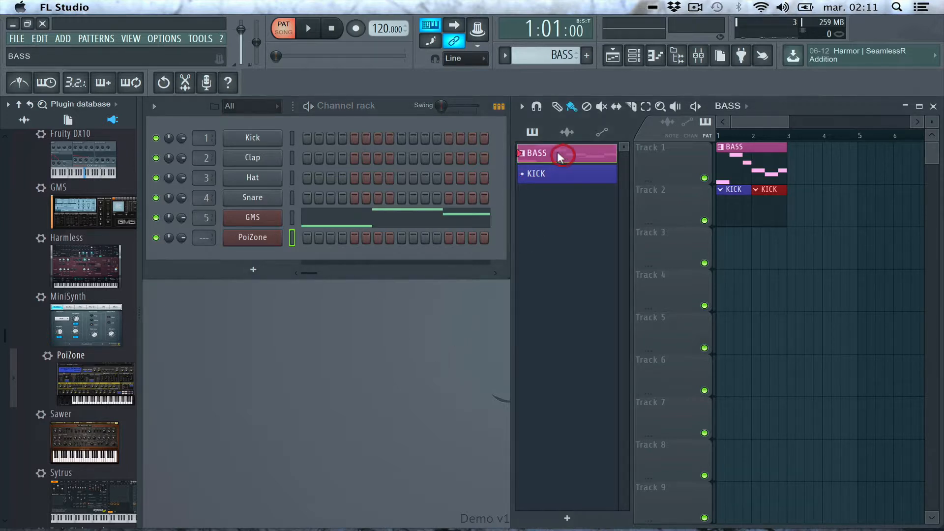
{"action": "left_click", "coordinate": [307, 138]}
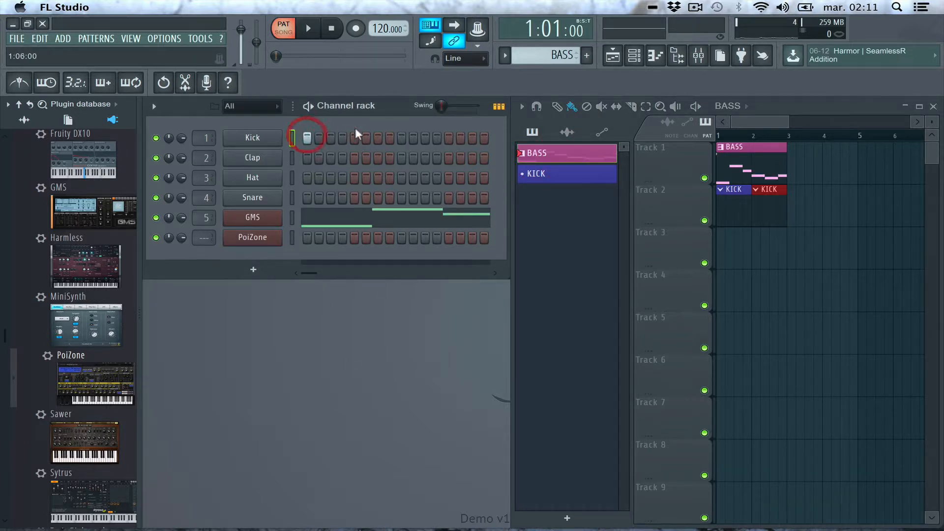
{"action": "left_click", "coordinate": [354, 139]}
{"action": "left_click", "coordinate": [401, 138]}
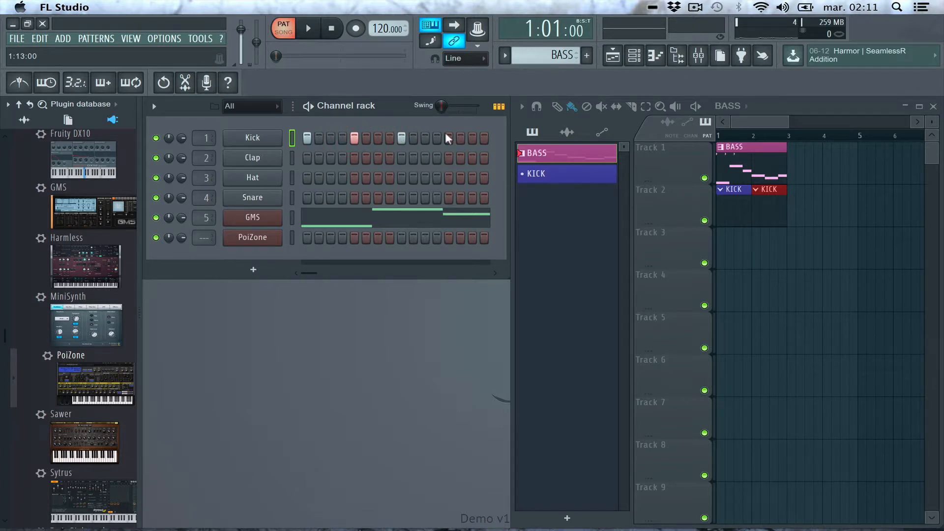
{"action": "left_click", "coordinate": [449, 138]}
{"action": "left_click", "coordinate": [491, 267]}
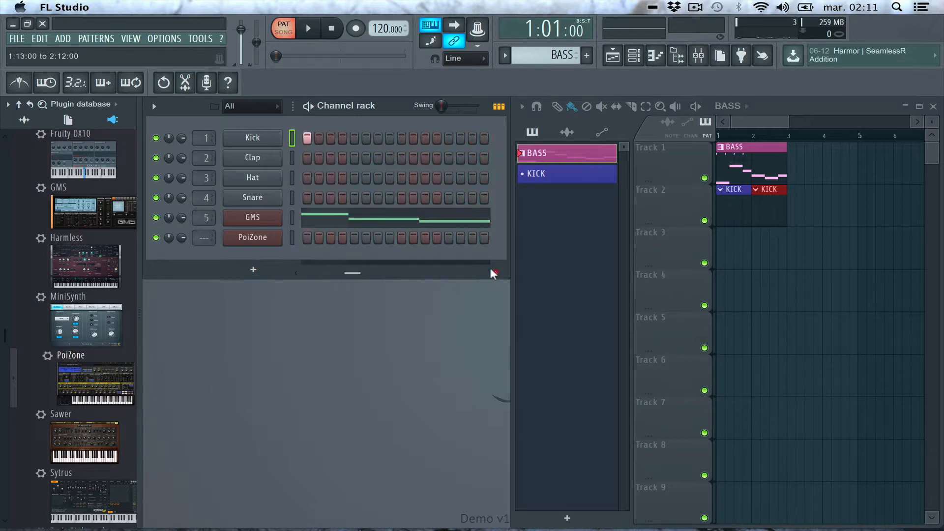
{"action": "left_click", "coordinate": [307, 138]}
{"action": "left_click", "coordinate": [355, 138]}
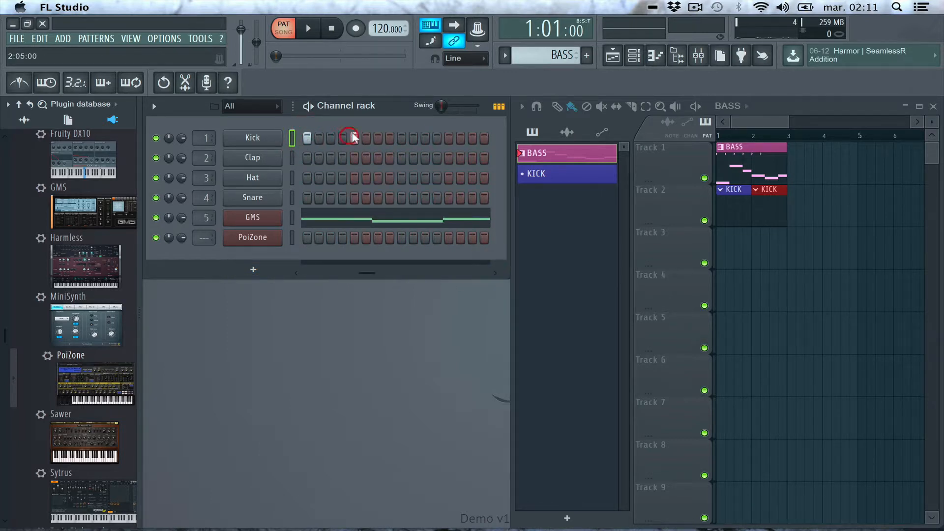
{"action": "left_click", "coordinate": [401, 138]}
{"action": "left_click", "coordinate": [449, 138]}
{"action": "left_click", "coordinate": [295, 273]}
{"action": "left_click", "coordinate": [295, 273]}
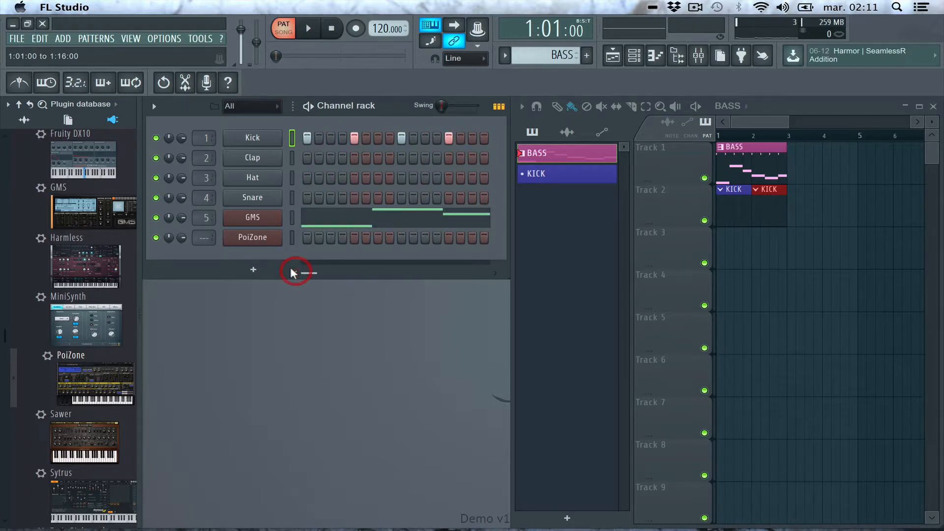
- Select the PoiZone channel, play back the BASS pattern while playing synth notes along with it, and stop playback
{"action": "left_click", "coordinate": [292, 238]}
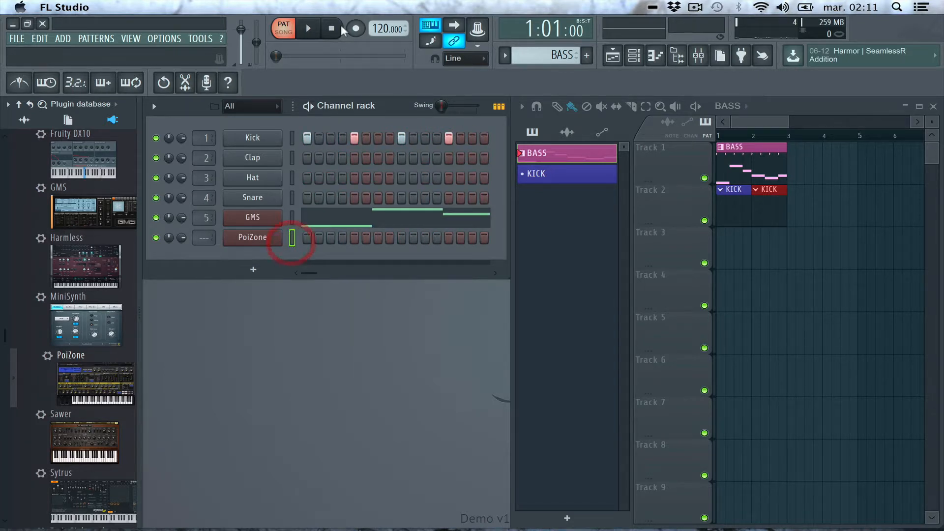
{"action": "left_click", "coordinate": [309, 29]}
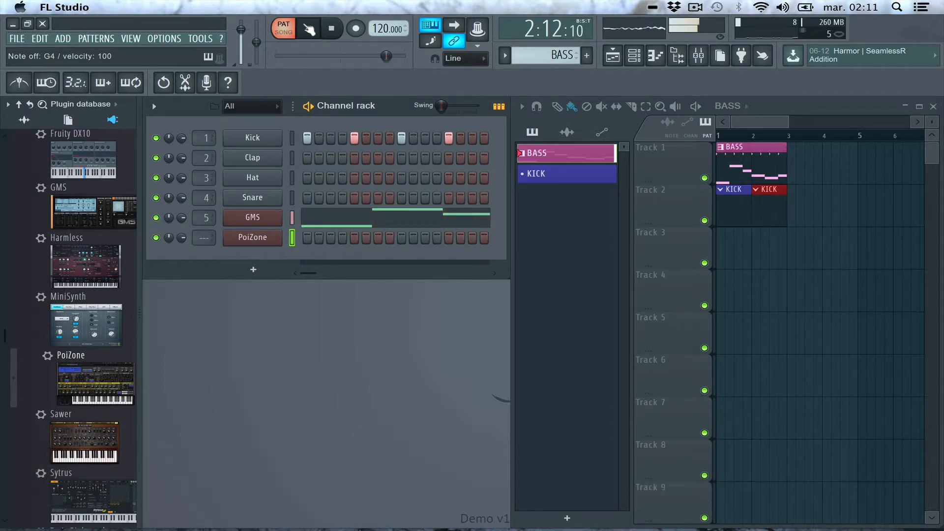
{"action": "left_click", "coordinate": [330, 30]}
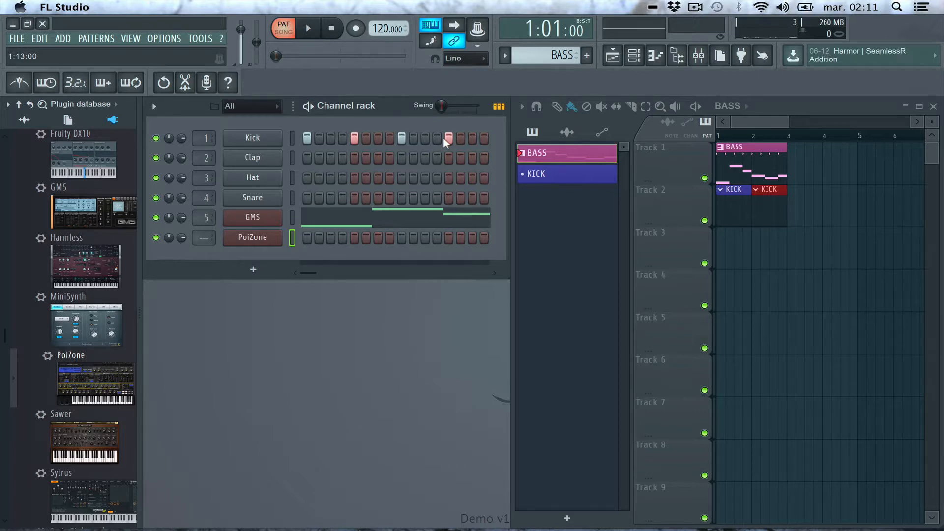
- Clear the Kick hits from both bars of the BASS pattern
{"action": "left_click_drag", "start_coordinate": [442, 138], "coordinate": [340, 139]}
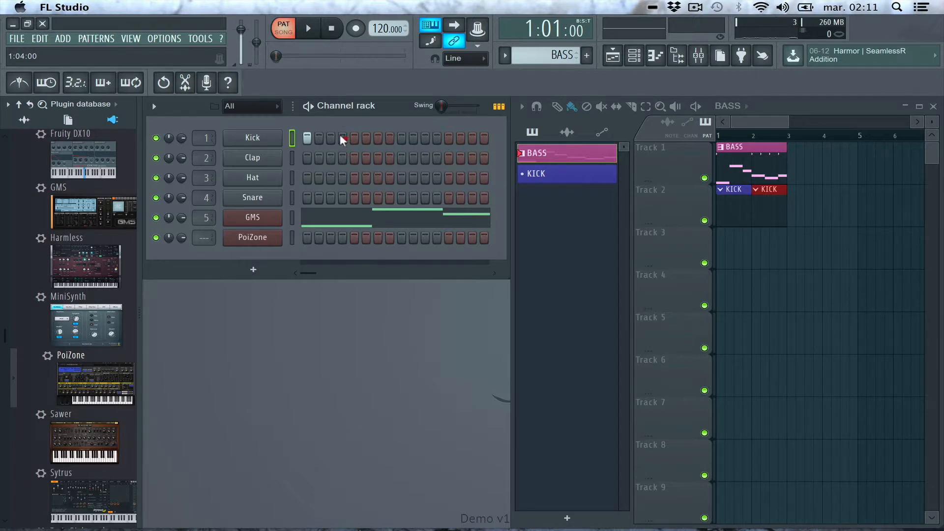
{"action": "left_click", "coordinate": [491, 272]}
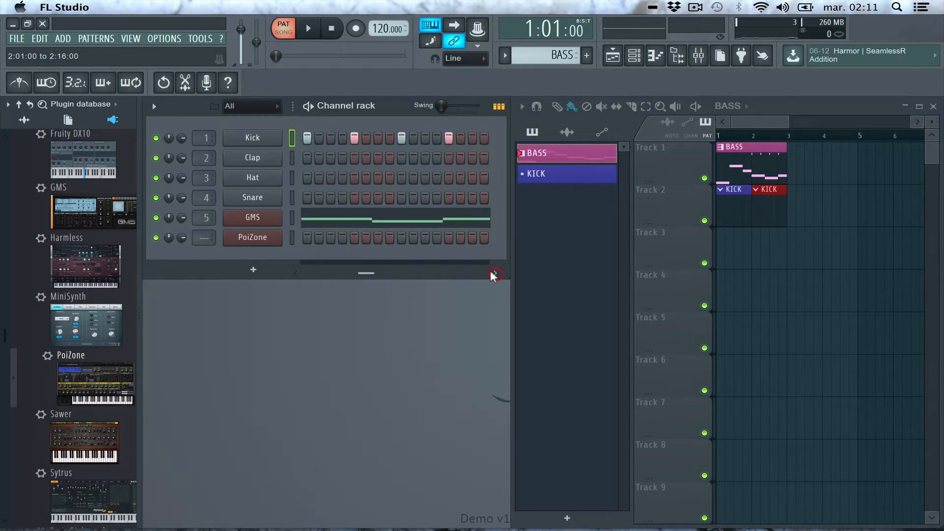
{"action": "right_click", "coordinate": [307, 135]}
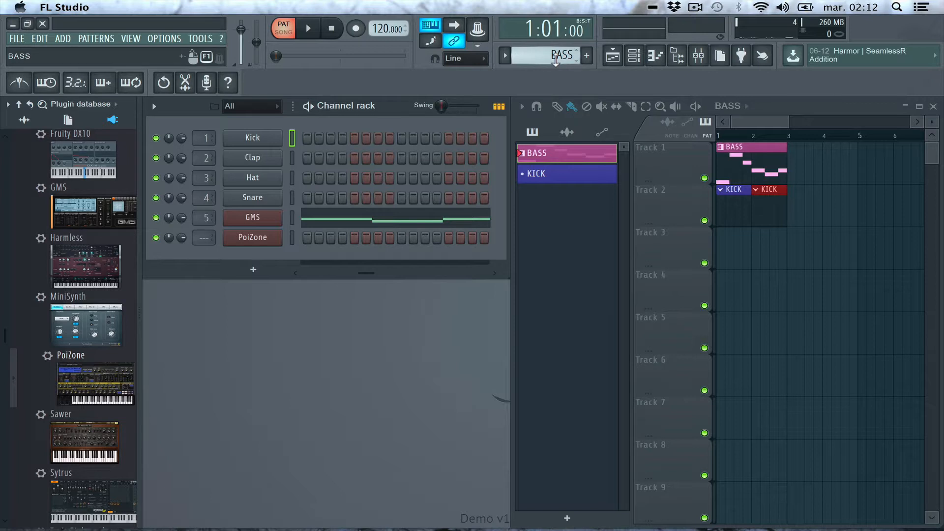
- Create Pattern 3 with the PoiZone channel selected, and enable the metronome, recording countdown and wait-for-input options
{"action": "scroll", "coordinate": [556, 60], "scroll_direction": "up", "scroll_amount": 2}
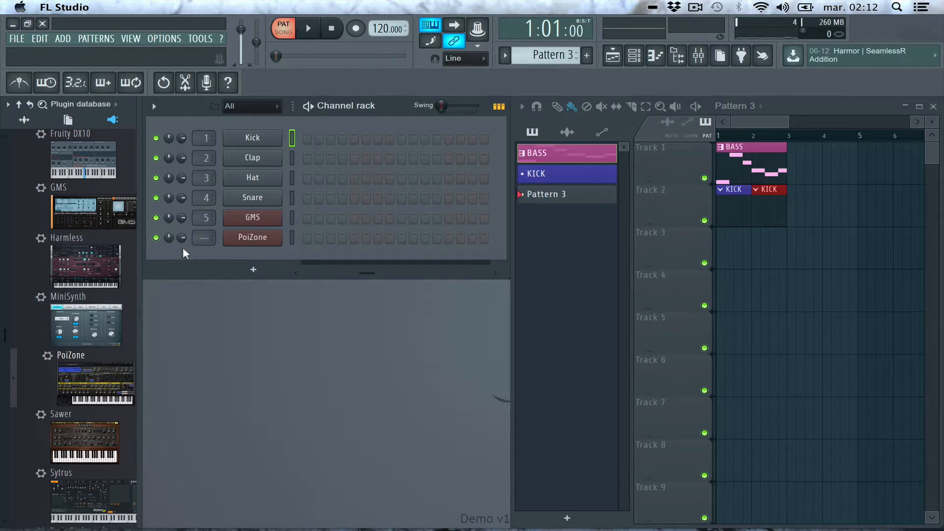
{"action": "left_click", "coordinate": [291, 238]}
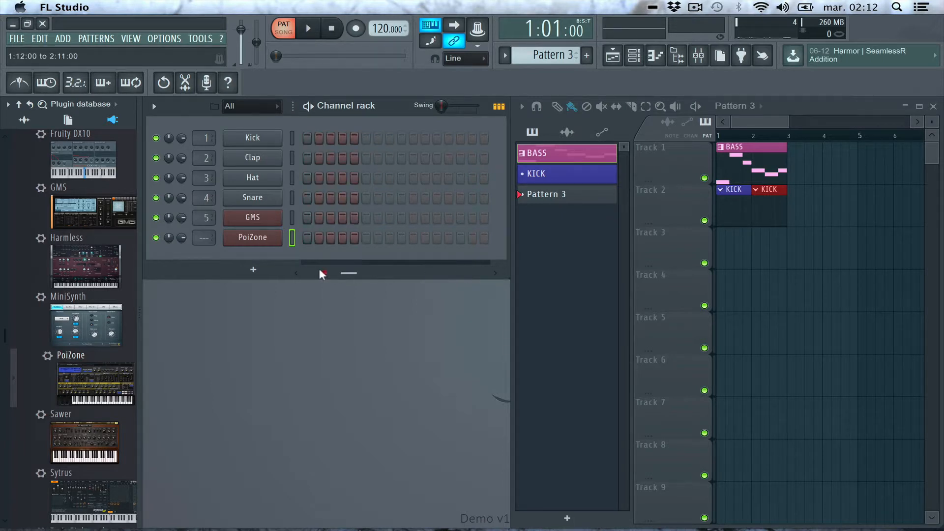
{"action": "left_click", "coordinate": [19, 83]}
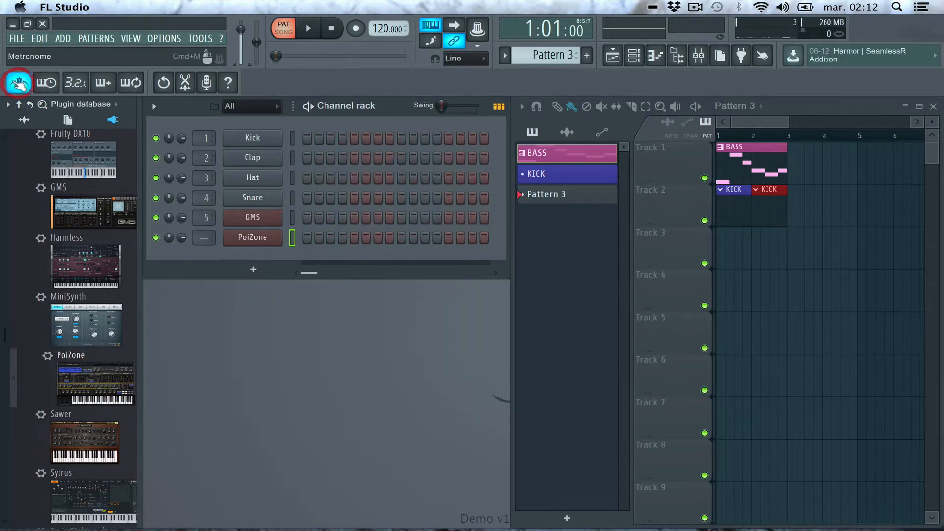
{"action": "left_click", "coordinate": [71, 82]}
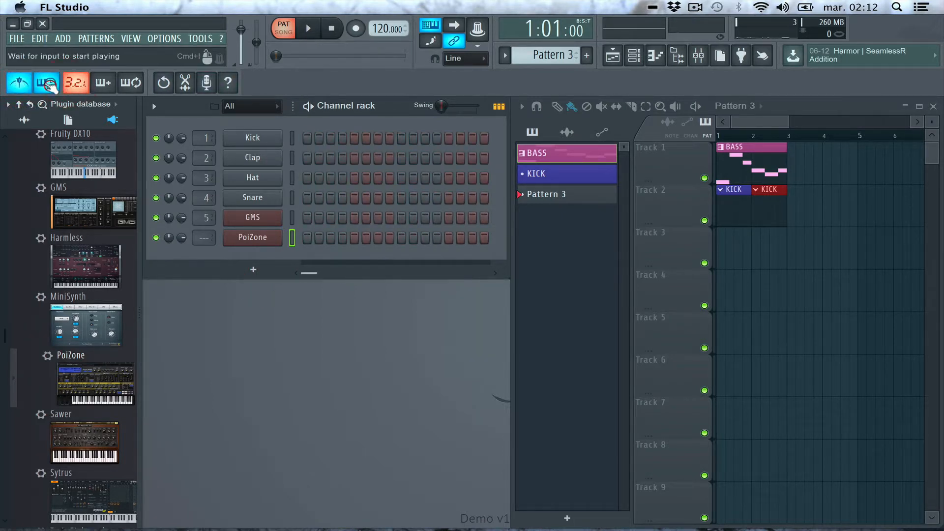
- Record a live PoiZone note performance into Pattern 3, starting with the first played note, and stop the recording
{"action": "left_click", "coordinate": [356, 28]}
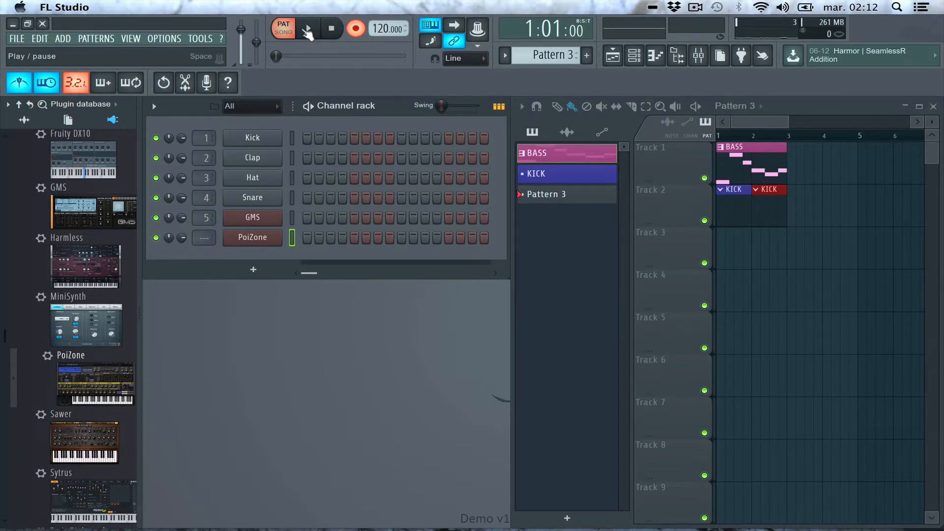
{"action": "left_click", "coordinate": [308, 31]}
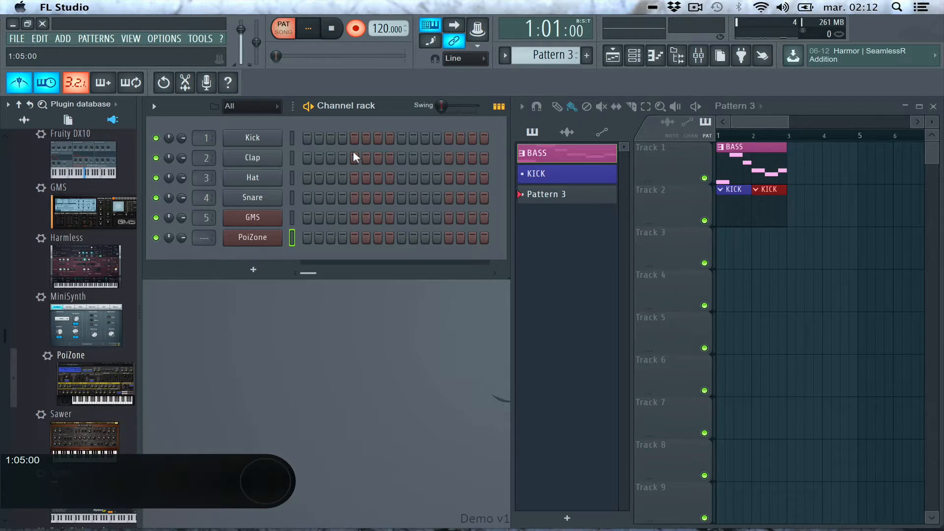
{"action": "key", "text": "w"}
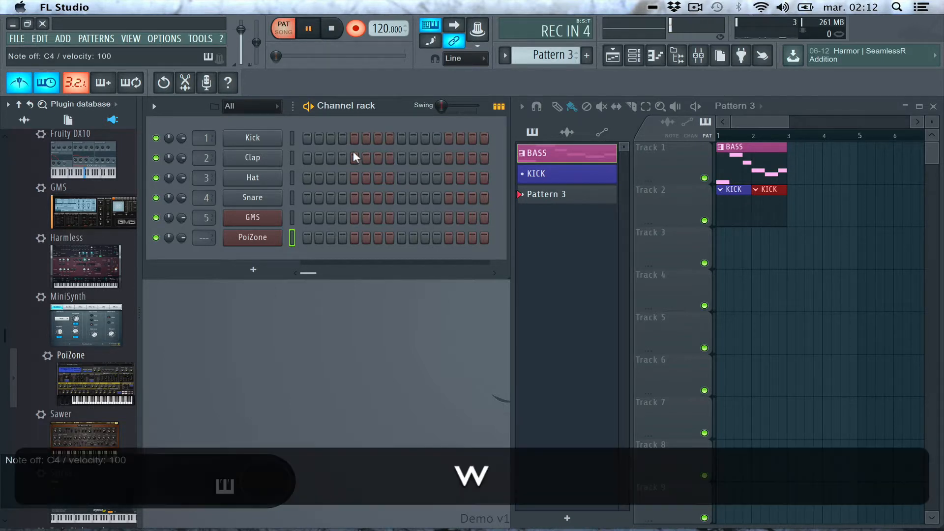
{"action": "key", "text": "w"}
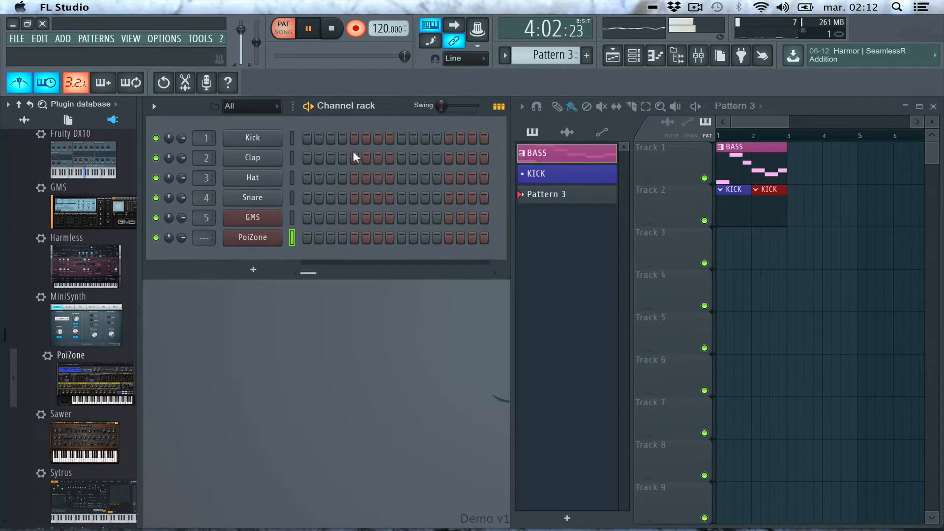
{"action": "key", "text": "b"}
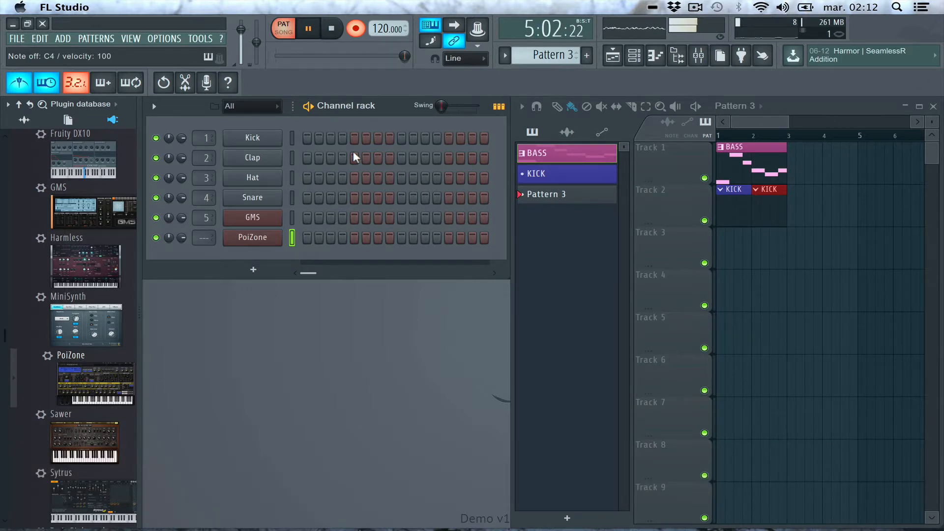
{"action": "key", "text": "d"}
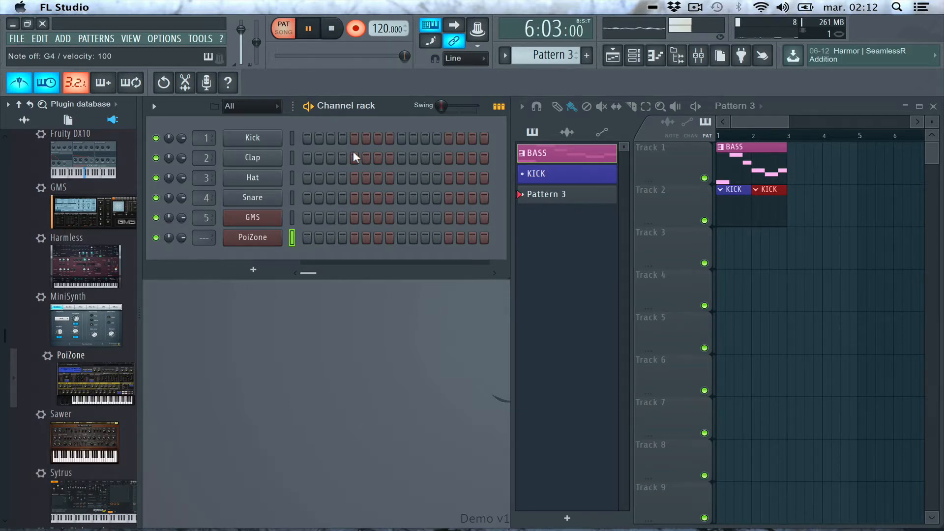
{"action": "key", "text": "w"}
{"action": "key", "text": "d"}
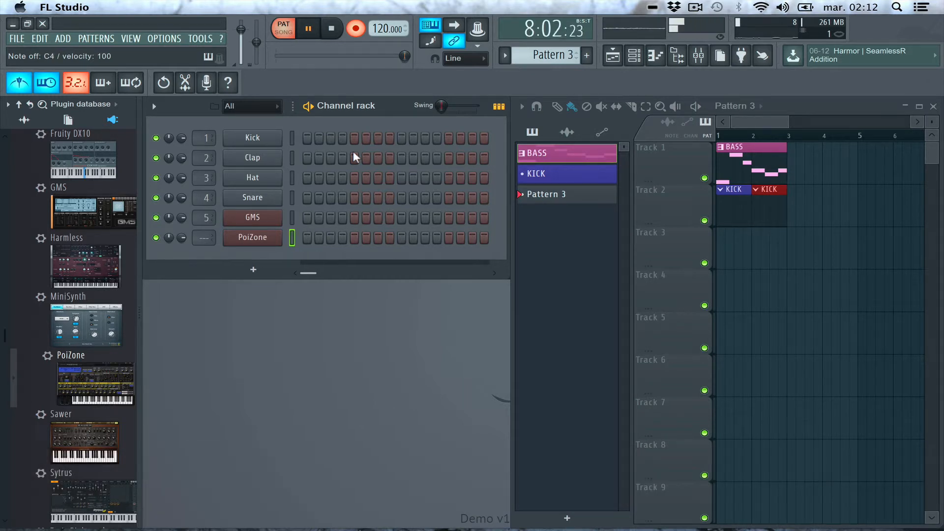
{"action": "left_click", "coordinate": [326, 30]}
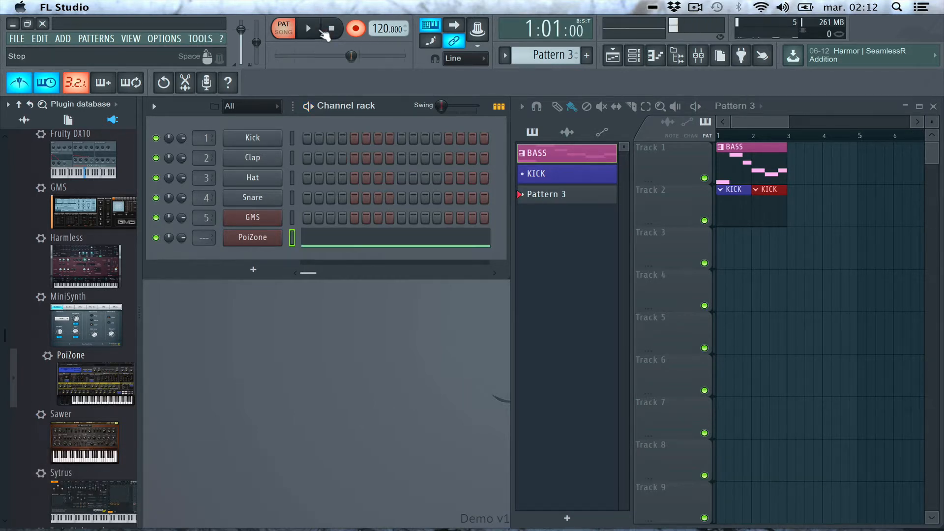
- Rename Pattern 3 to ARP and give it an olive-yellow color
{"action": "right_click", "coordinate": [559, 198]}
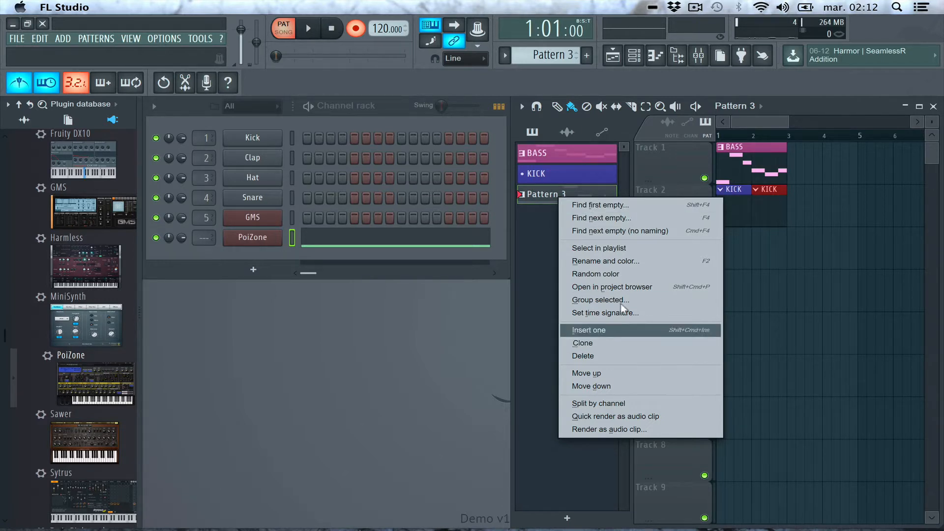
{"action": "left_click", "coordinate": [654, 261]}
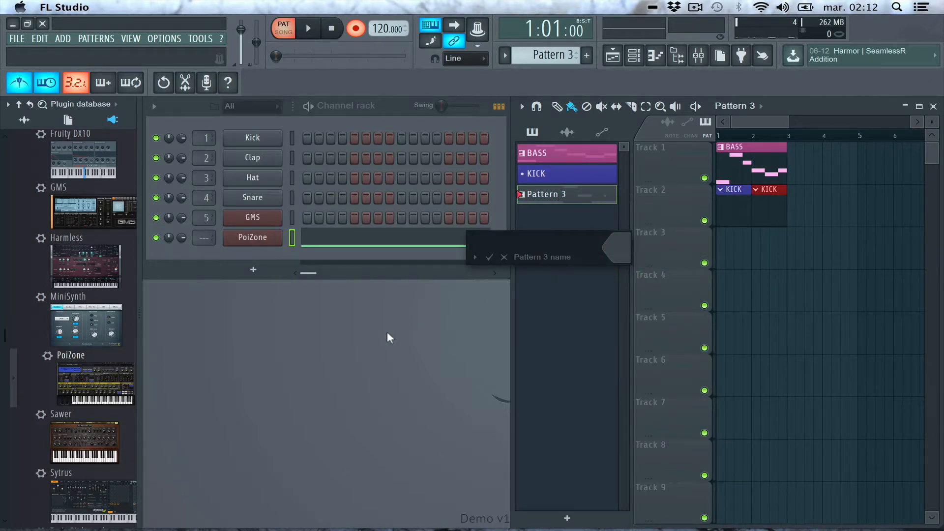
{"action": "type", "text": "ARP"}
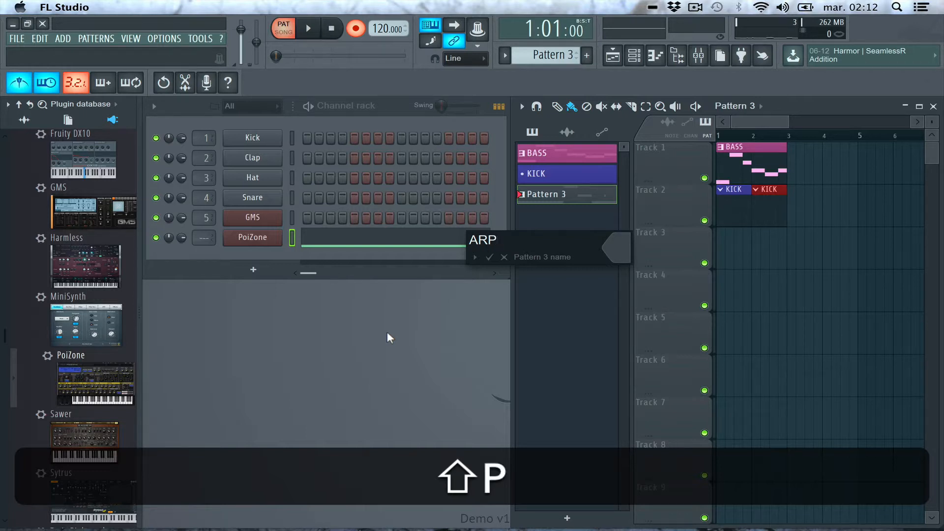
{"action": "left_click", "coordinate": [612, 249]}
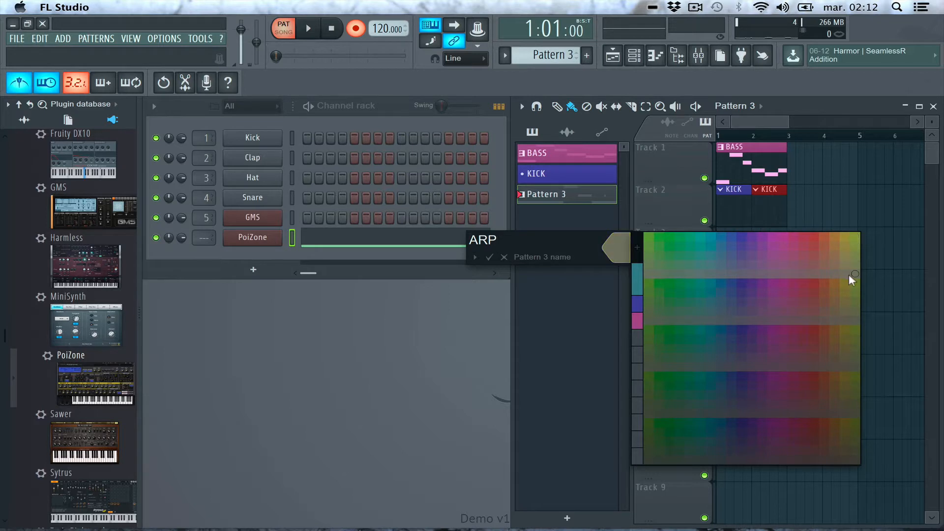
{"action": "left_click", "coordinate": [849, 250]}
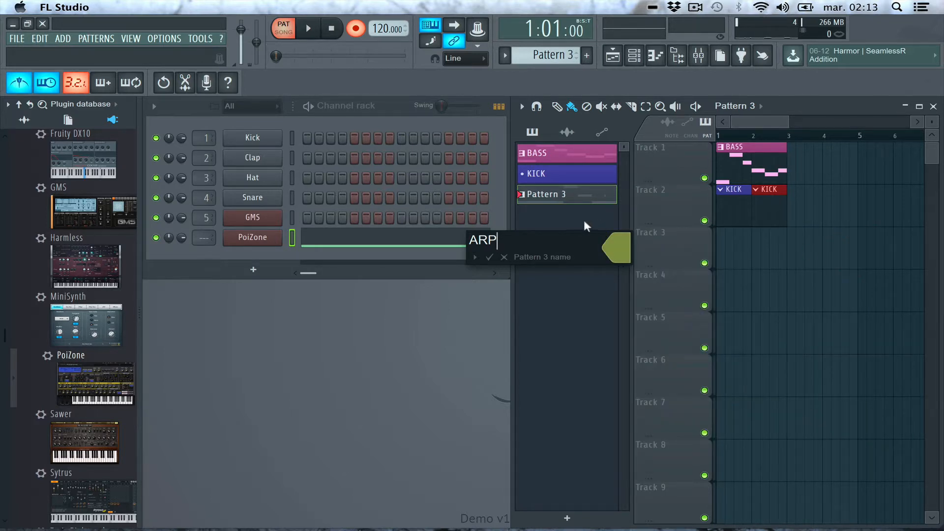
{"action": "key", "text": "Return"}
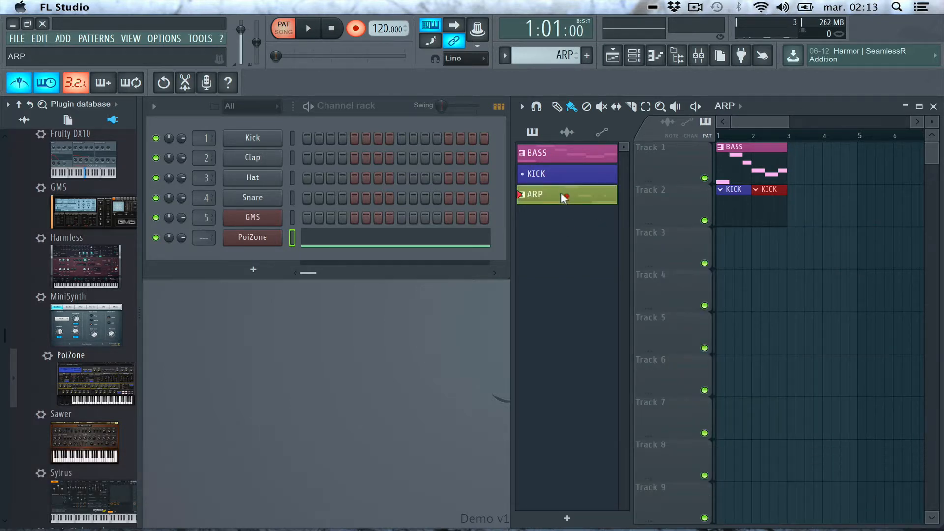
- Place the ARP pattern on Track 3 from bar 1, play back the song from the start, and stop playback
{"action": "left_click_drag", "start_coordinate": [564, 198], "coordinate": [708, 250]}
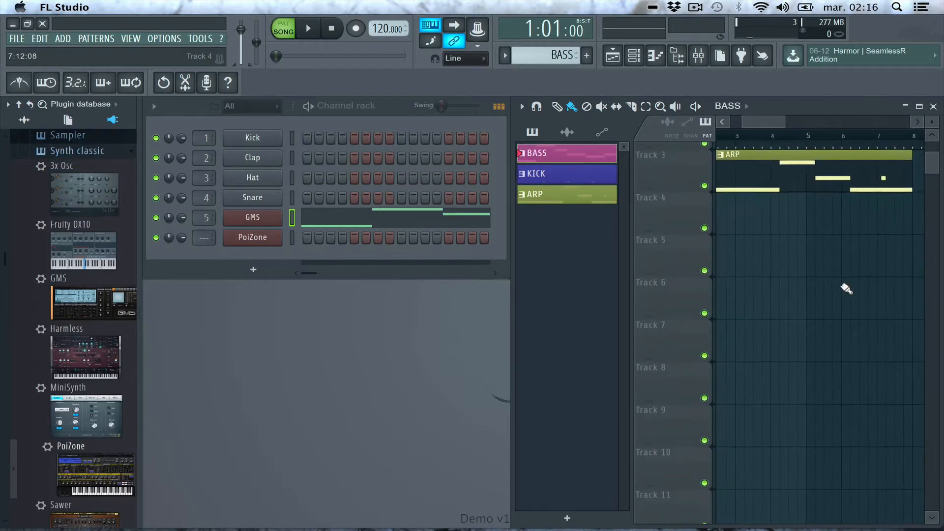
{"action": "scroll", "coordinate": [847, 288], "scroll_direction": "left", "scroll_amount": 2}
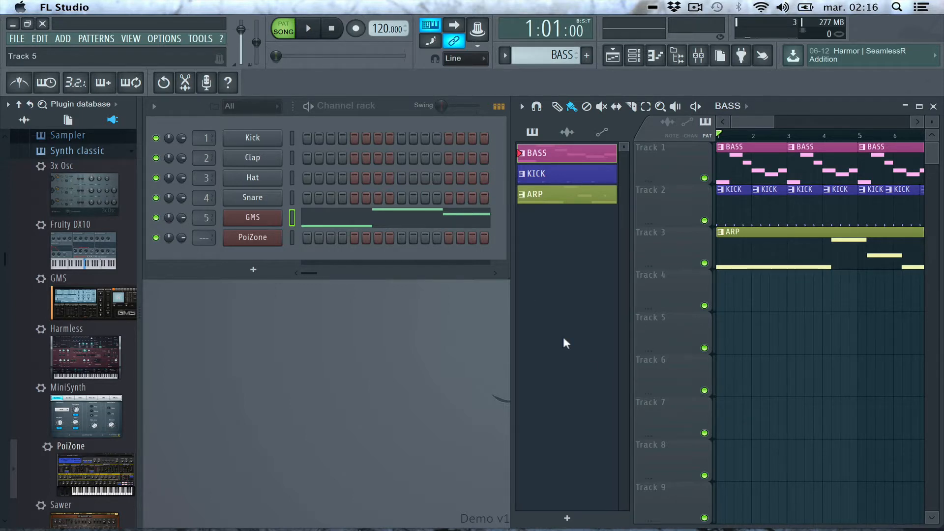
{"action": "scroll", "coordinate": [760, 376], "scroll_direction": "right", "scroll_amount": 2}
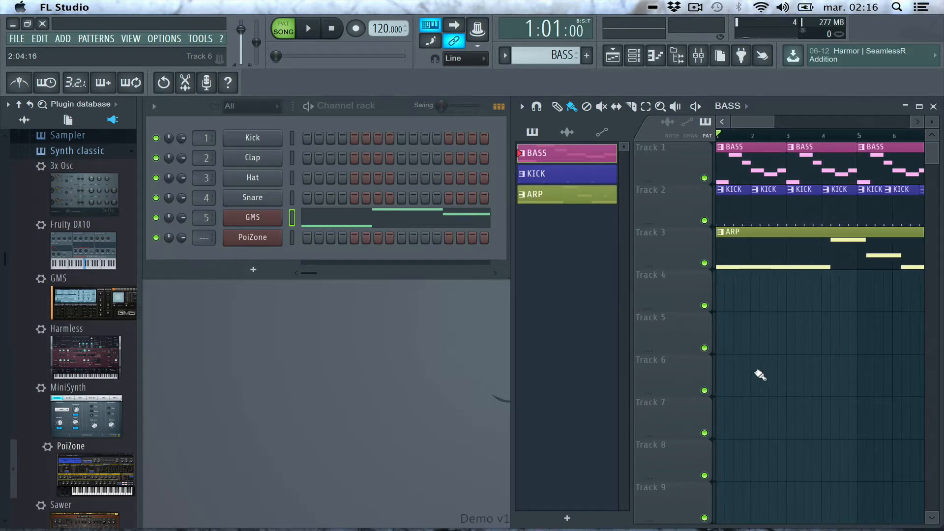
{"action": "key", "text": "space"}
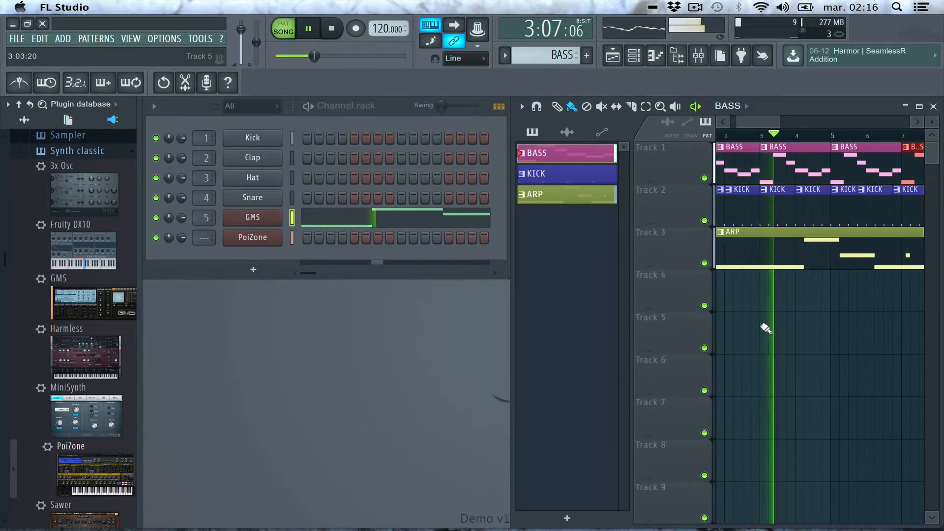
{"action": "key", "text": "space"}
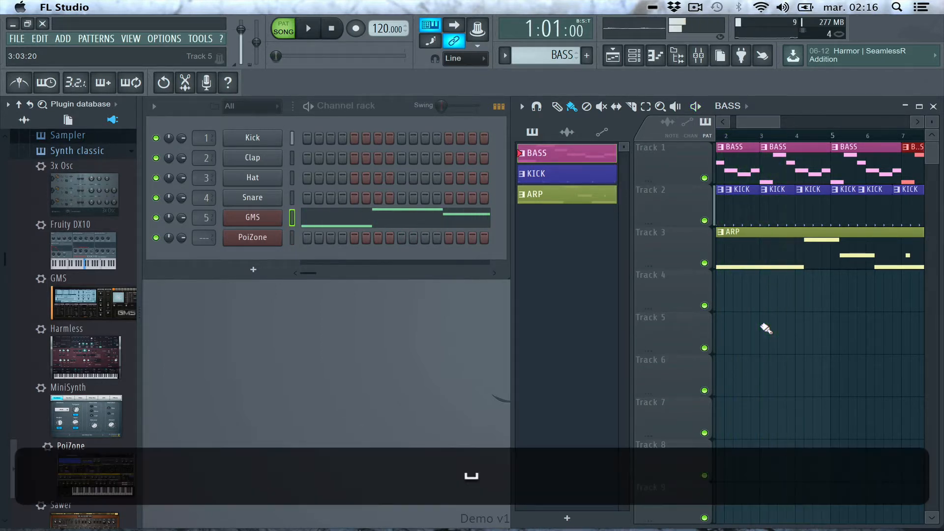
- Open the ARP clip's PoiZone notes in the piano roll and shorten the first C4 note to end at bar 4
{"action": "double_click", "coordinate": [803, 242]}
{"action": "scroll", "coordinate": [559, 292], "scroll_direction": "left", "scroll_amount": 5}
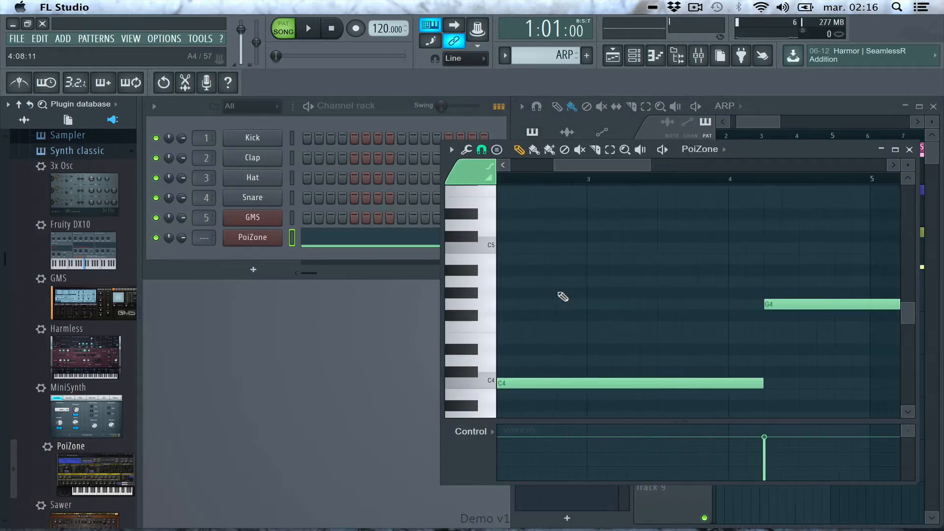
{"action": "scroll", "coordinate": [813, 338], "scroll_direction": "right", "scroll_amount": 4}
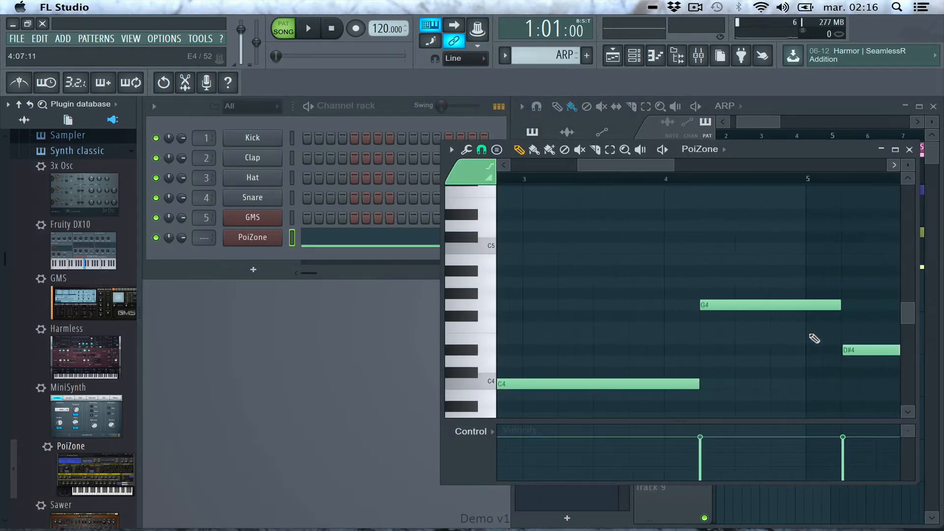
{"action": "scroll", "coordinate": [813, 337], "scroll_direction": "left", "scroll_amount": 2}
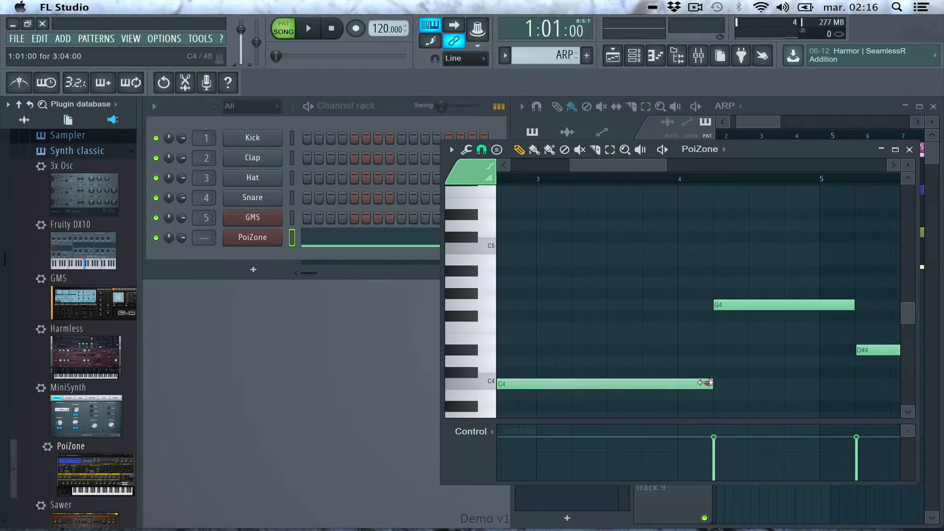
{"action": "scroll", "coordinate": [676, 380], "scroll_direction": "left", "scroll_amount": 3}
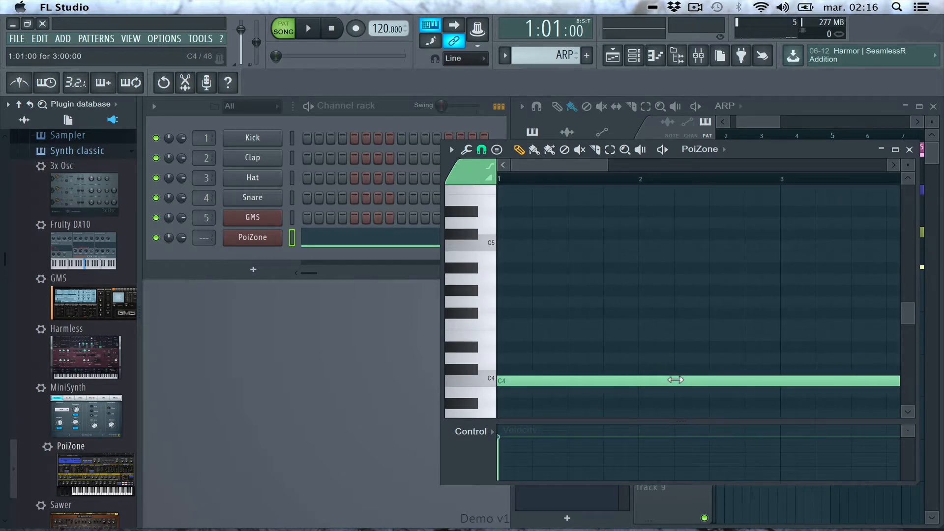
- Move the G4 note to start at bar 4, the D#4 note at bar 5, and the last C4 note at bar 6
{"action": "scroll", "coordinate": [675, 379], "scroll_direction": "up", "scroll_amount": 2}
{"action": "scroll", "coordinate": [676, 380], "scroll_direction": "right", "scroll_amount": 3}
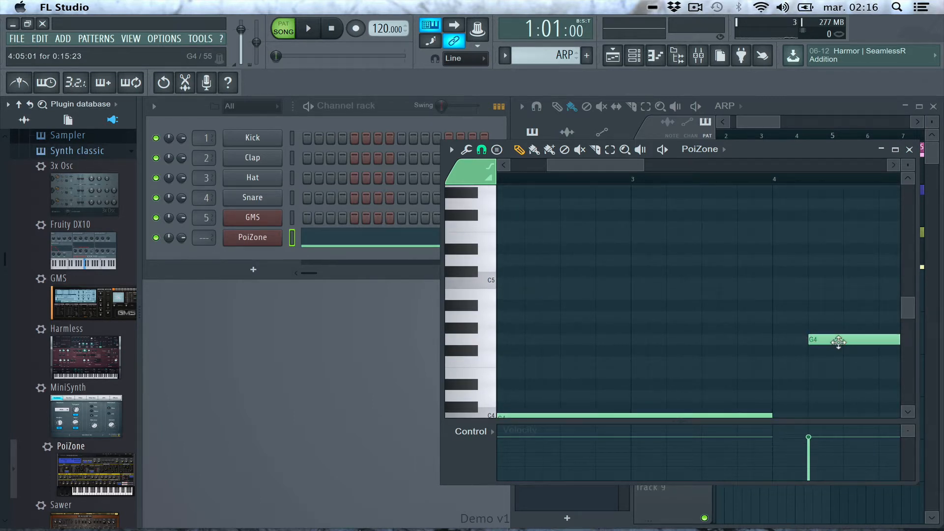
{"action": "left_click_drag", "start_coordinate": [838, 341], "coordinate": [801, 341]}
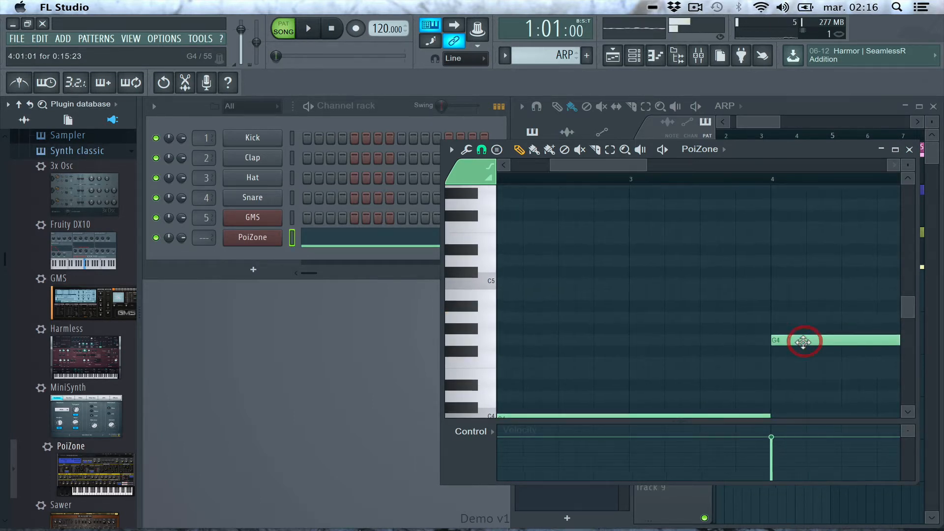
{"action": "scroll", "coordinate": [803, 343], "scroll_direction": "right", "scroll_amount": 3}
{"action": "scroll", "coordinate": [803, 342], "scroll_direction": "right", "scroll_amount": 3}
{"action": "left_click_drag", "start_coordinate": [776, 388], "coordinate": [741, 388]}
{"action": "scroll", "coordinate": [801, 383], "scroll_direction": "right", "scroll_amount": 2}
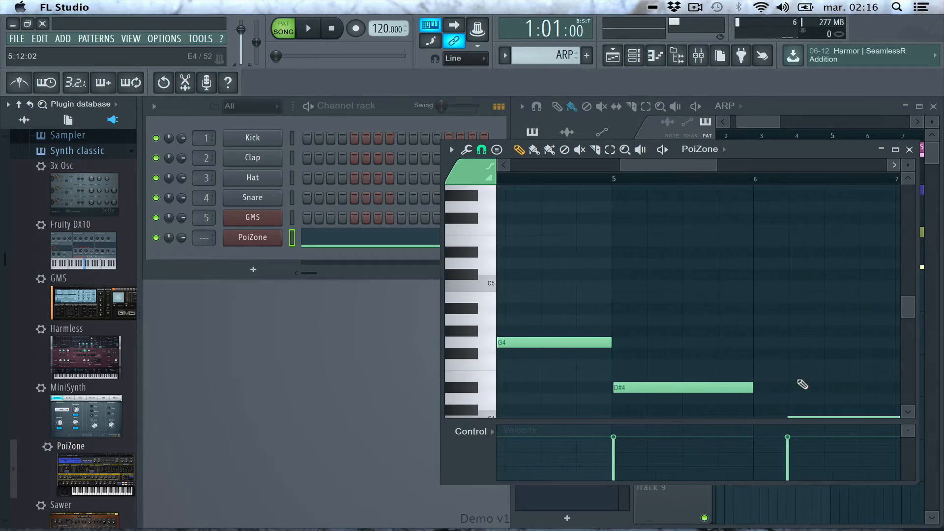
{"action": "scroll", "coordinate": [802, 384], "scroll_direction": "down", "scroll_amount": 3}
{"action": "left_click_drag", "start_coordinate": [832, 355], "coordinate": [801, 354]}
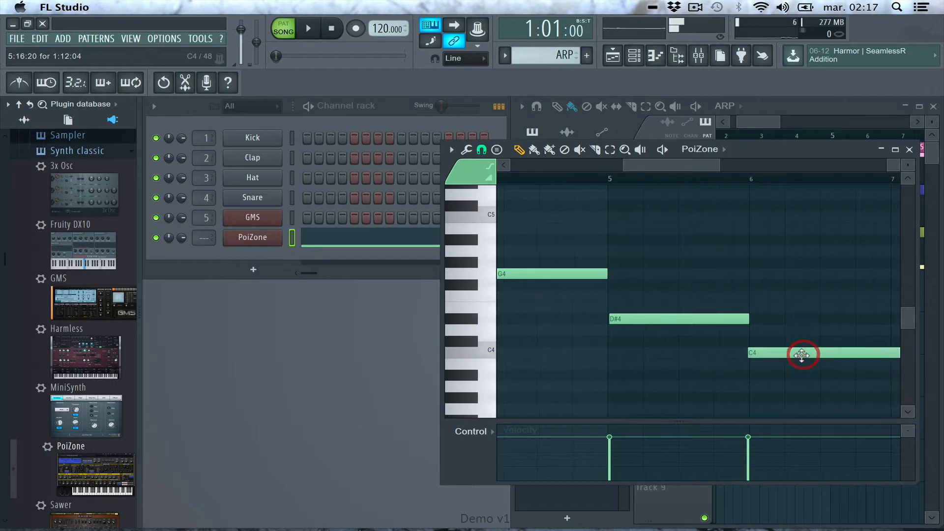
- Delete the stray short D#4 note near bar 7 of the ARP pattern
{"action": "scroll", "coordinate": [801, 355], "scroll_direction": "right", "scroll_amount": 3}
{"action": "scroll", "coordinate": [759, 318], "scroll_direction": "right", "scroll_amount": 1}
{"action": "right_click", "coordinate": [761, 322]}
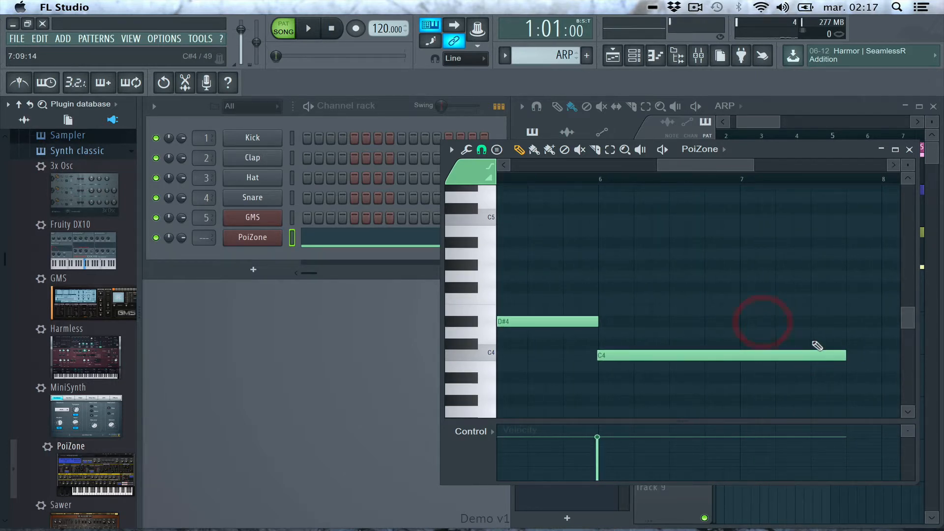
- Play back the song to check the timing of the edited ARP notes, and stop playback
{"action": "key", "text": "space"}
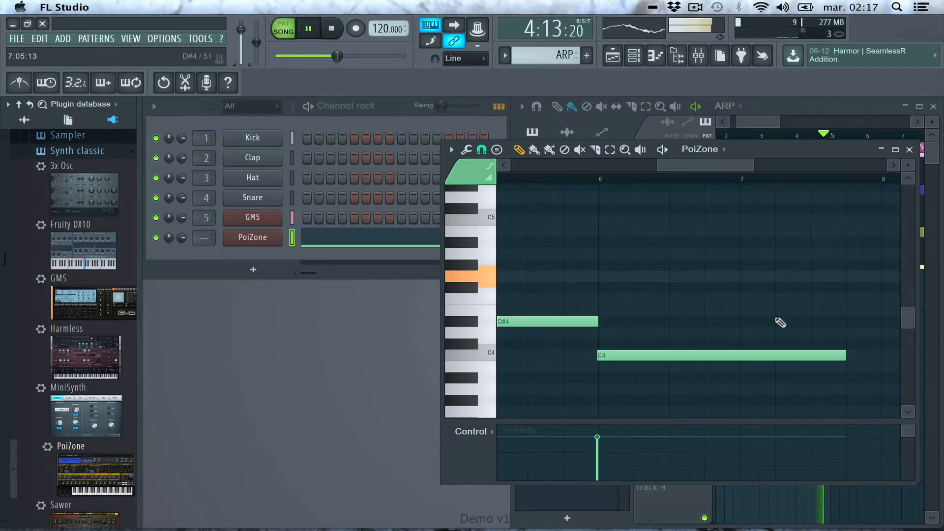
{"action": "scroll", "coordinate": [777, 320], "scroll_direction": "left", "scroll_amount": 6}
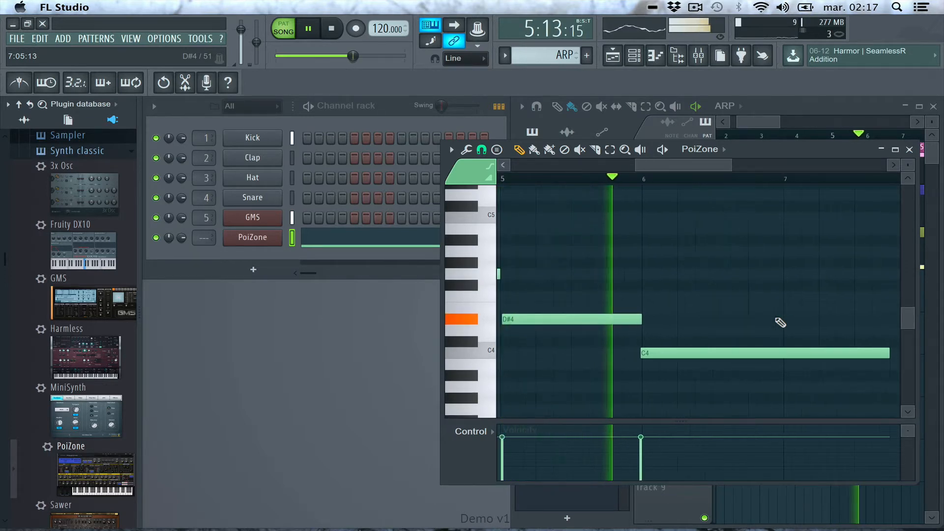
{"action": "key", "text": "space"}
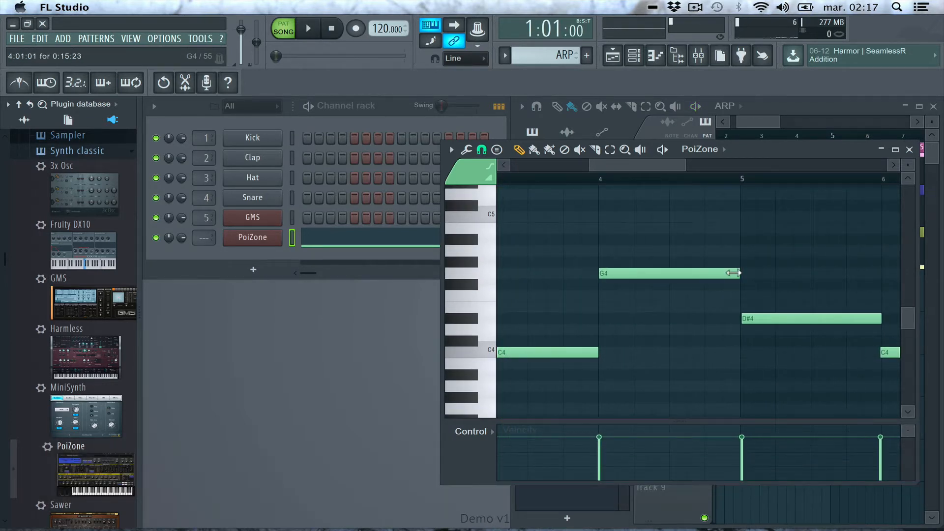
- Shorten G4 to half a bar, move D#4 directly behind it, and shorten D#4 to end at bar 5
{"action": "left_click_drag", "start_coordinate": [733, 273], "coordinate": [660, 273]}
{"action": "left_click_drag", "start_coordinate": [793, 325], "coordinate": [727, 323]}
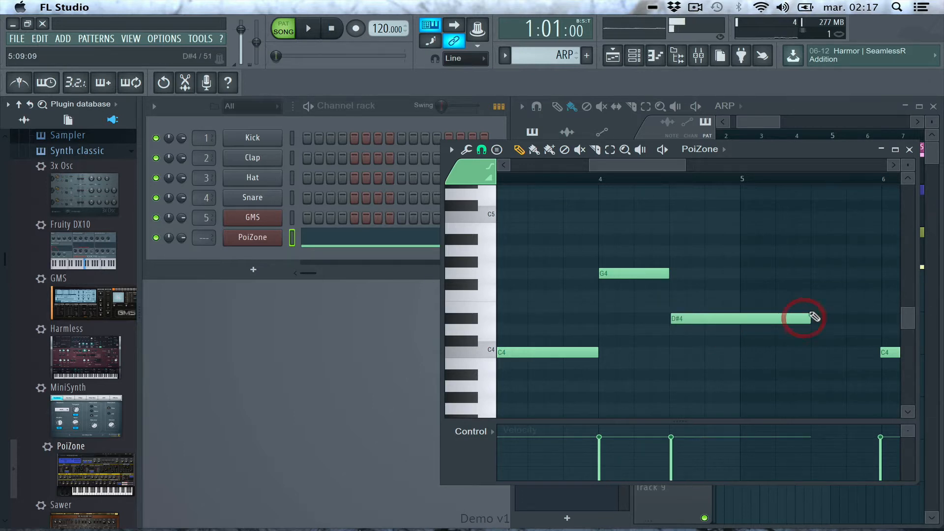
{"action": "left_click_drag", "start_coordinate": [807, 319], "coordinate": [742, 318]}
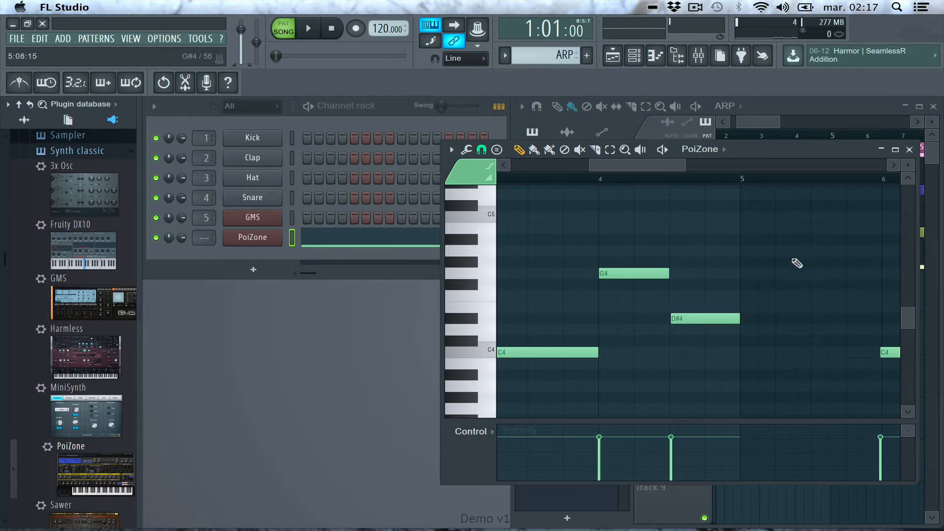
- Delete the long C4 note at bar 6 from the ARP pattern and close the piano roll
{"action": "scroll", "coordinate": [786, 261], "scroll_direction": "right", "scroll_amount": 5}
{"action": "mouse_move", "coordinate": [799, 364]}
{"action": "left_mouse_down"}
{"action": "mouse_move", "coordinate": [782, 369]}
{"action": "mouse_move", "coordinate": [712, 312]}
{"action": "left_mouse_up"}
{"action": "right_click", "coordinate": [750, 318]}
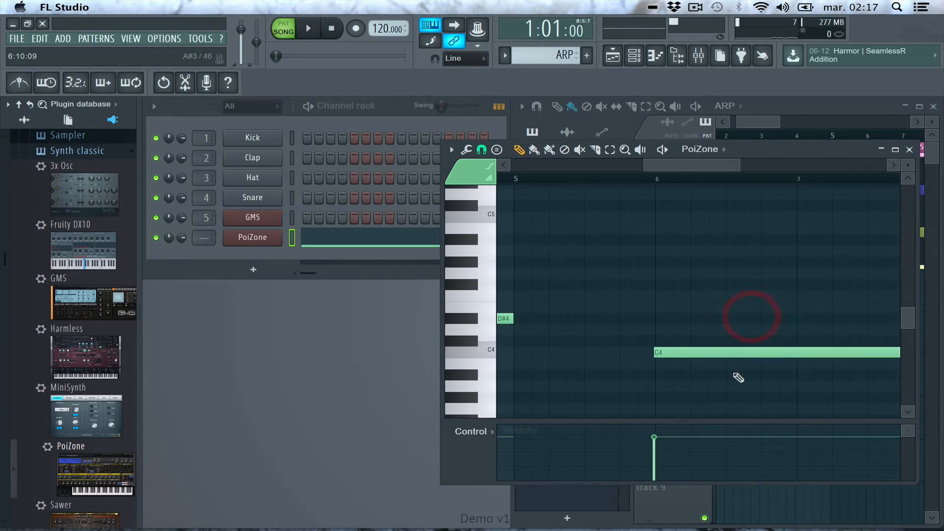
{"action": "right_click", "coordinate": [739, 357]}
{"action": "scroll", "coordinate": [738, 357], "scroll_direction": "right", "scroll_amount": 6}
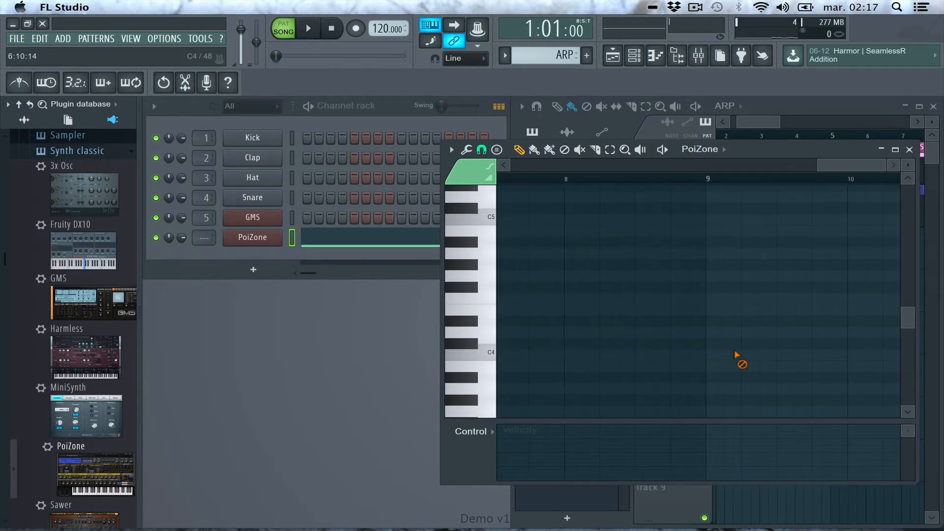
{"action": "left_click", "coordinate": [909, 150]}
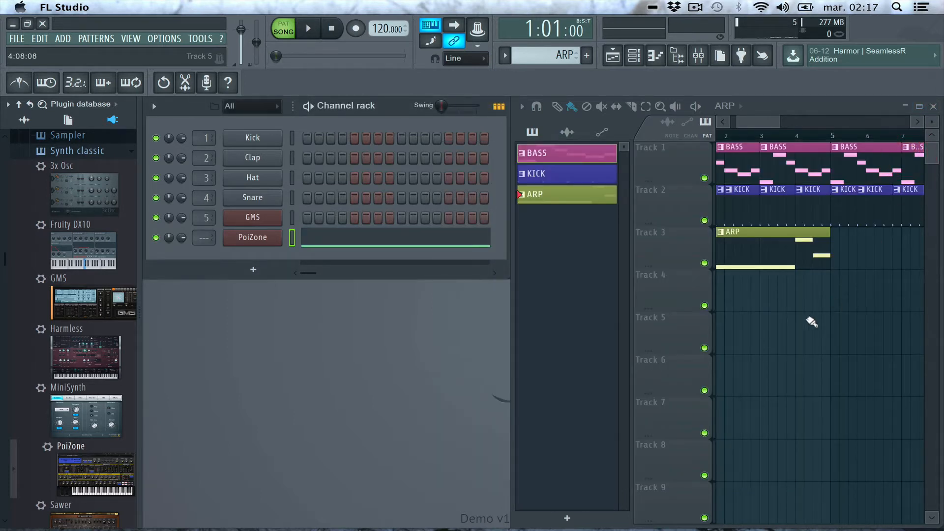
- Play back the arrangement from bar 1 with the four-bar ARP clip, and stop playback
{"action": "scroll", "coordinate": [858, 287], "scroll_direction": "left", "scroll_amount": 1}
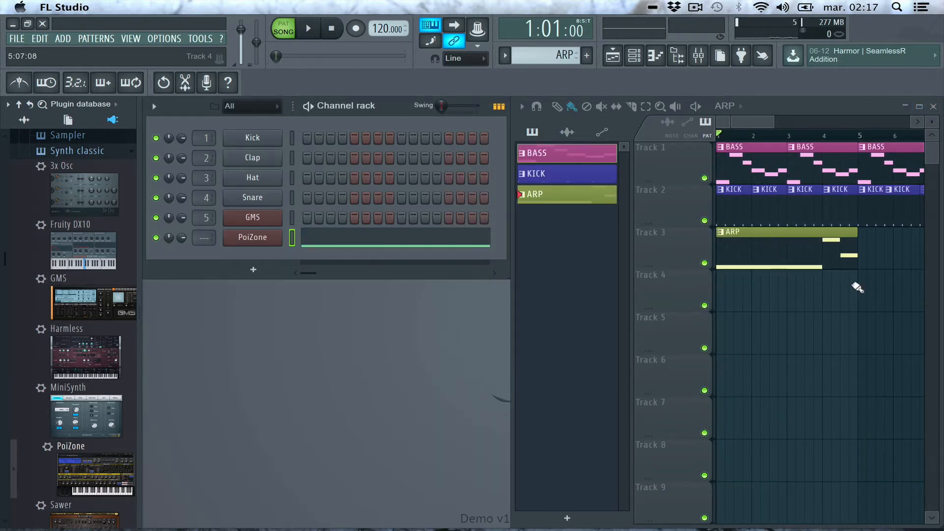
{"action": "key", "text": "space"}
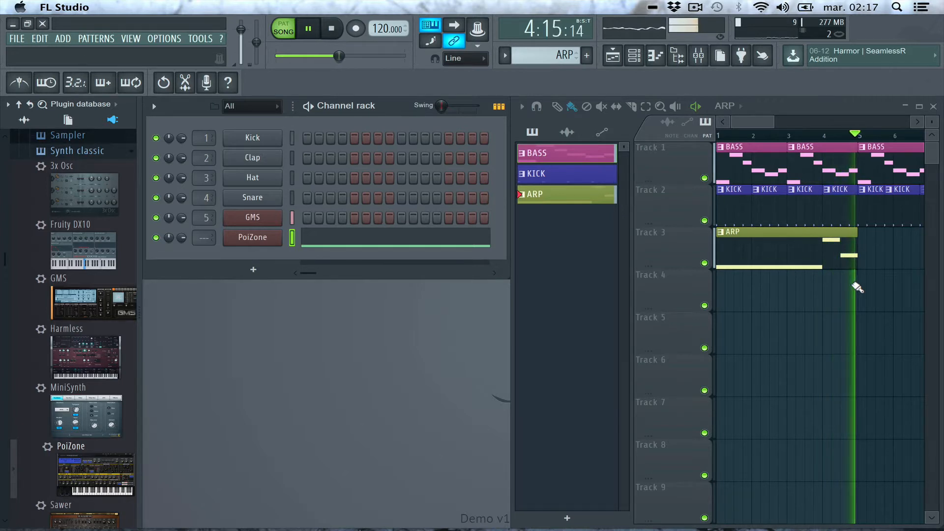
{"action": "key", "text": "space"}
- Duplicate the ARP clip on Track 3 and place the copy at bar 5, directly behind the original
{"action": "scroll", "coordinate": [857, 241], "scroll_direction": "right", "scroll_amount": 2}
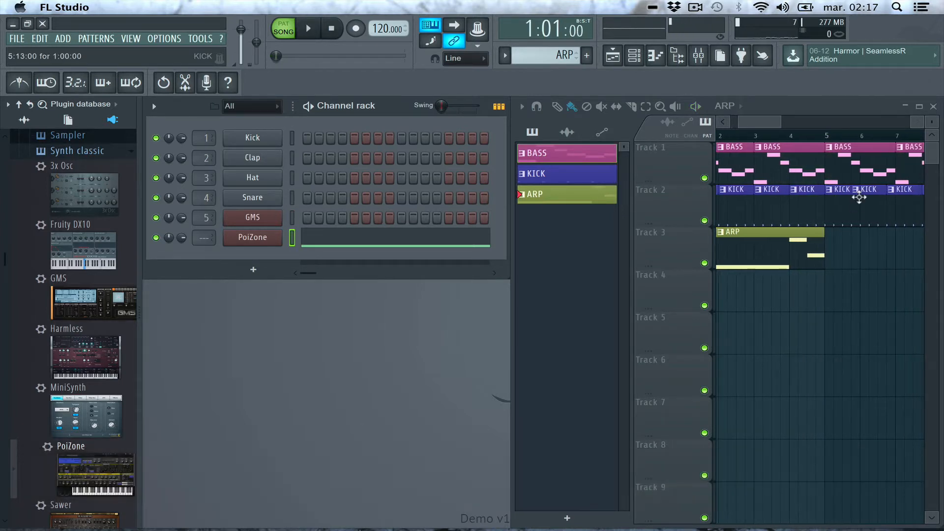
{"action": "left_click", "coordinate": [758, 237]}
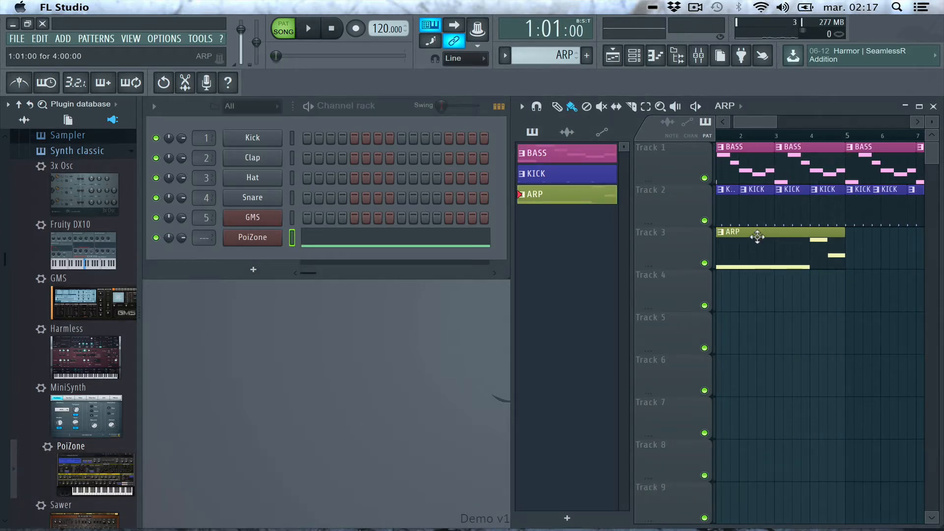
{"action": "scroll", "coordinate": [886, 244], "scroll_direction": "right", "scroll_amount": 1}
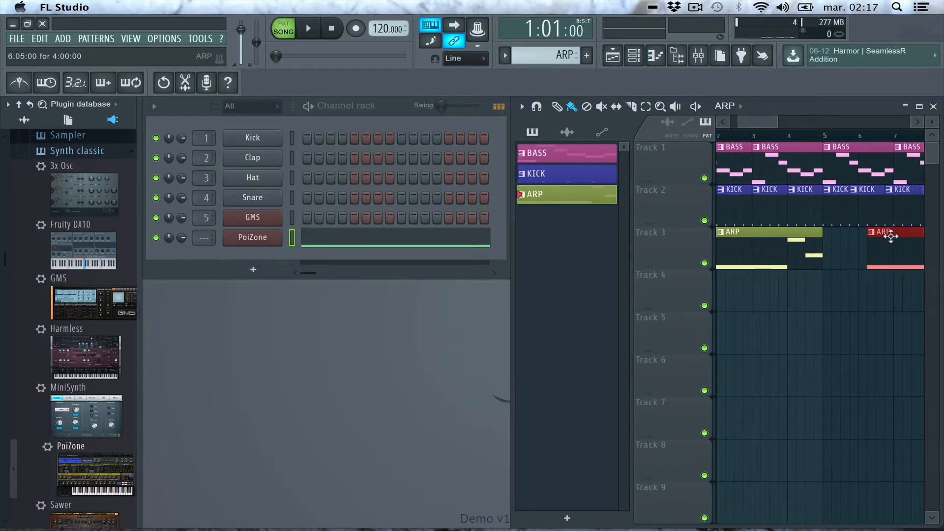
{"action": "left_click_drag", "start_coordinate": [891, 237], "coordinate": [852, 234]}
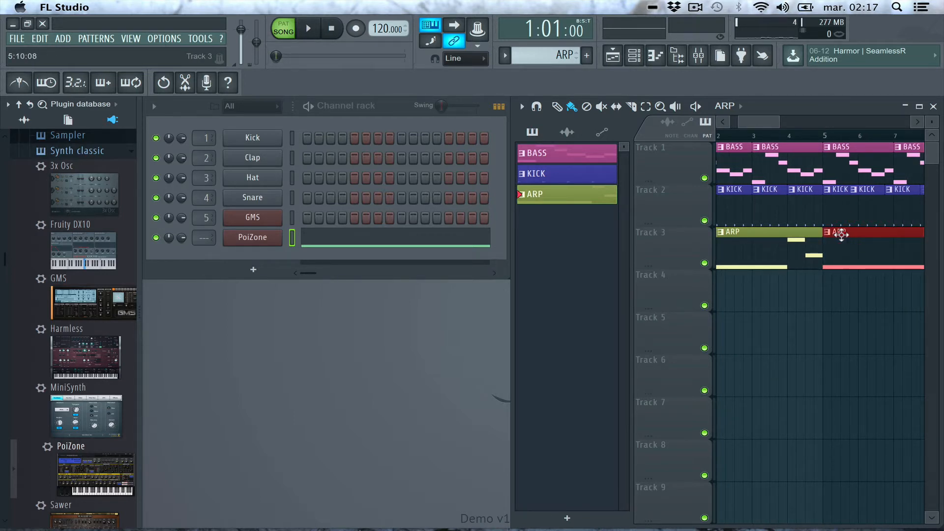
{"action": "scroll", "coordinate": [841, 235], "scroll_direction": "right", "scroll_amount": 5}
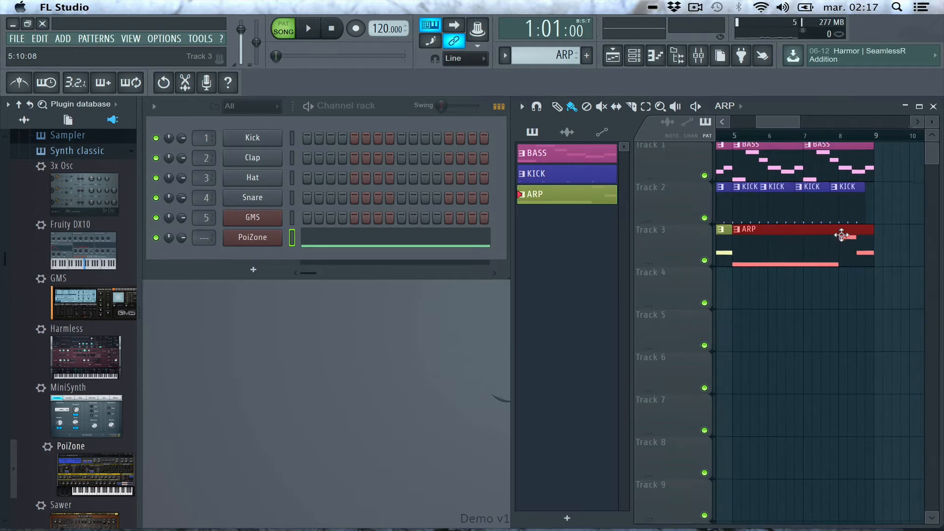
- Play back the arrangement from bar 1 through the duplicated ARP clip at bar 5, and stop playback
{"action": "key", "text": "space"}
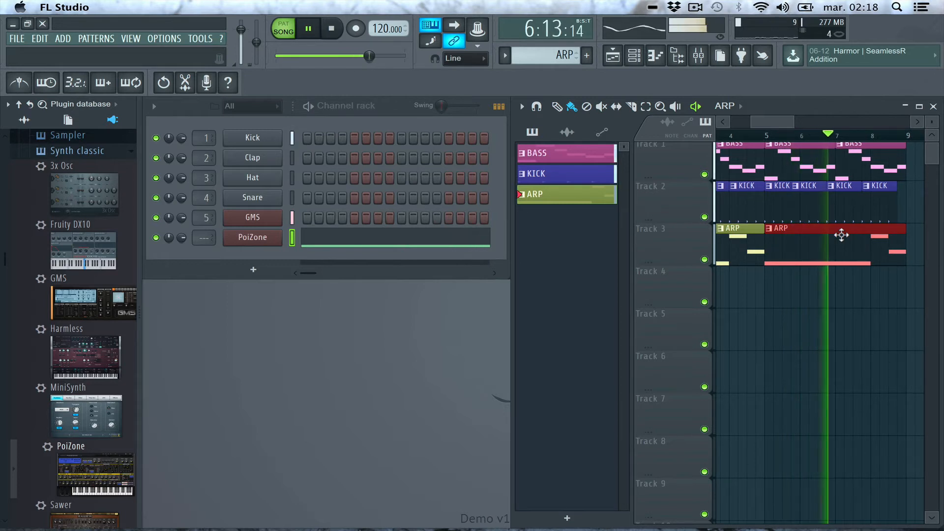
{"action": "key", "text": "space"}
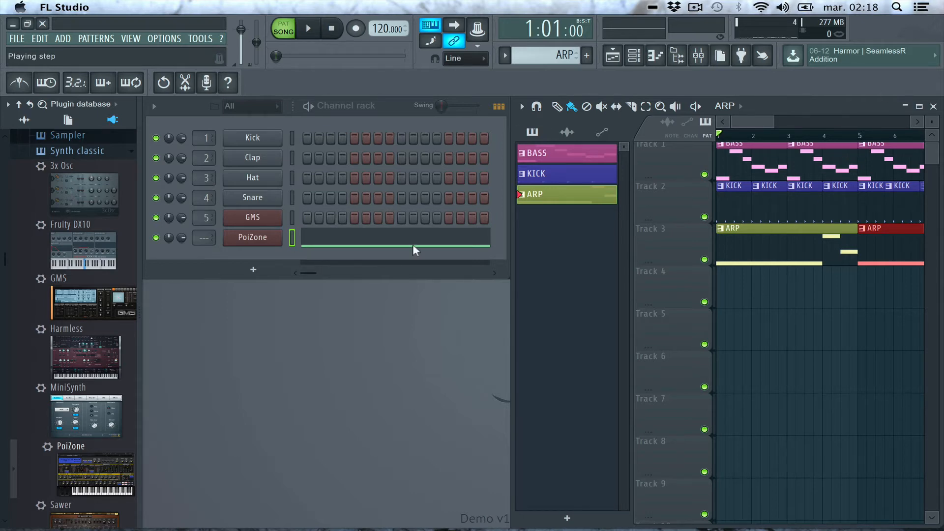
- Lower the kick's volume on mixer Insert 1 to below -3.4 dB, checking the balance with short playbacks
{"action": "left_click", "coordinate": [698, 55]}
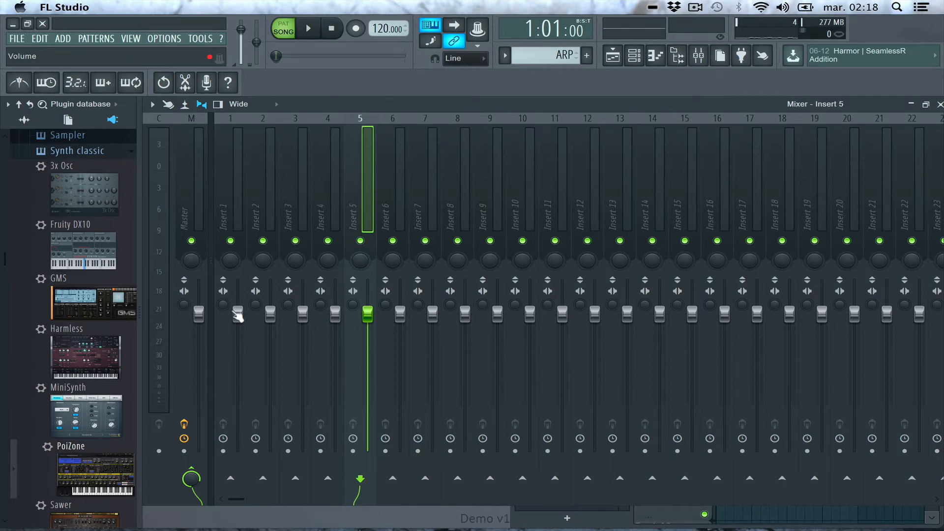
{"action": "key", "text": "space"}
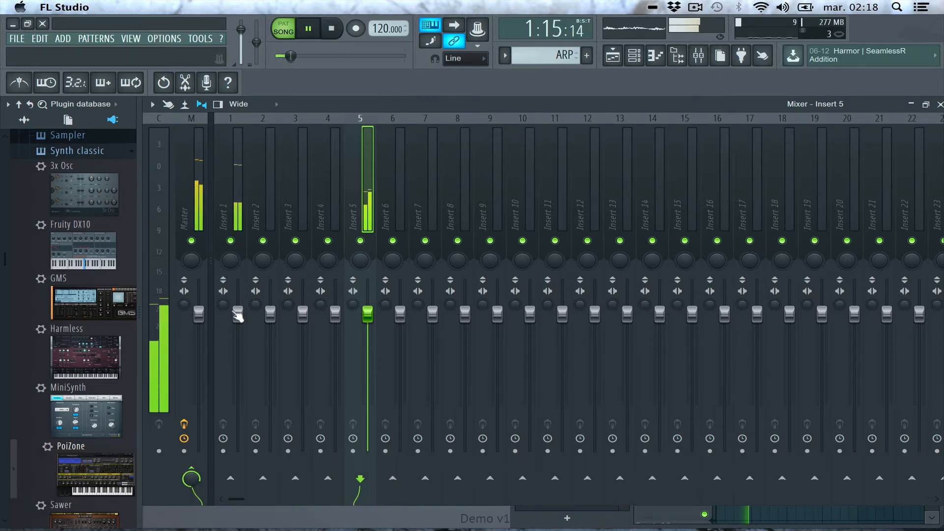
{"action": "key", "text": "space"}
{"action": "left_click_drag", "start_coordinate": [237, 314], "coordinate": [237, 334]}
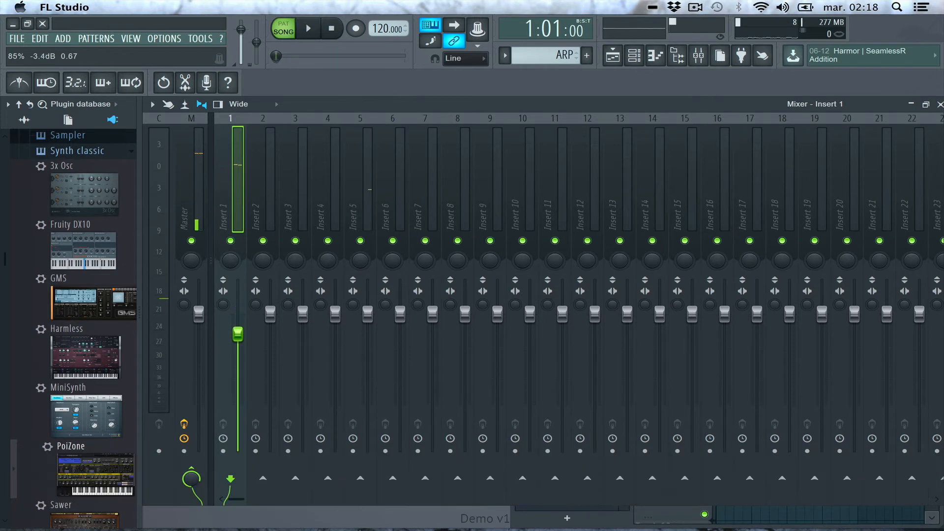
{"action": "key", "text": "space"}
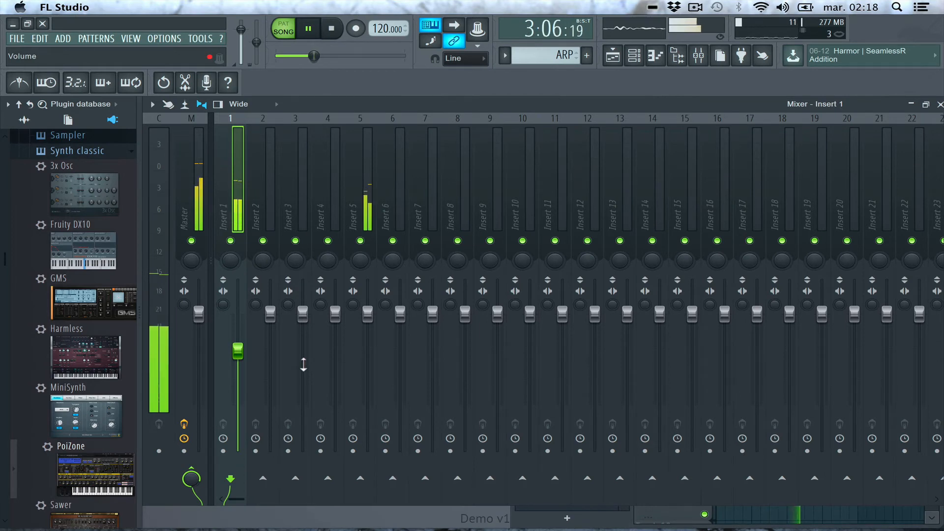
{"action": "key", "text": "space"}
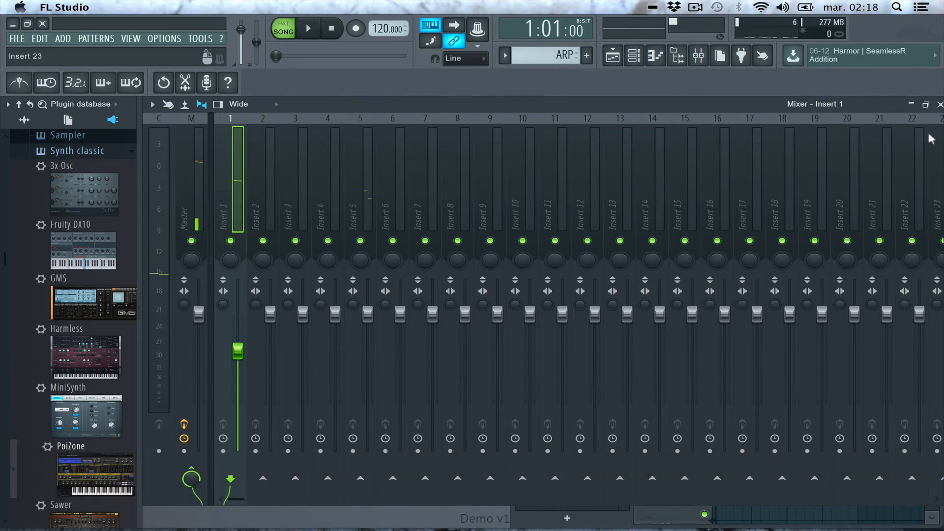
- Route PoiZone to mixer track 6 and lower Insert 6's volume during playback, closing the mixer and stopping playback when done
{"action": "left_click", "coordinate": [939, 104]}
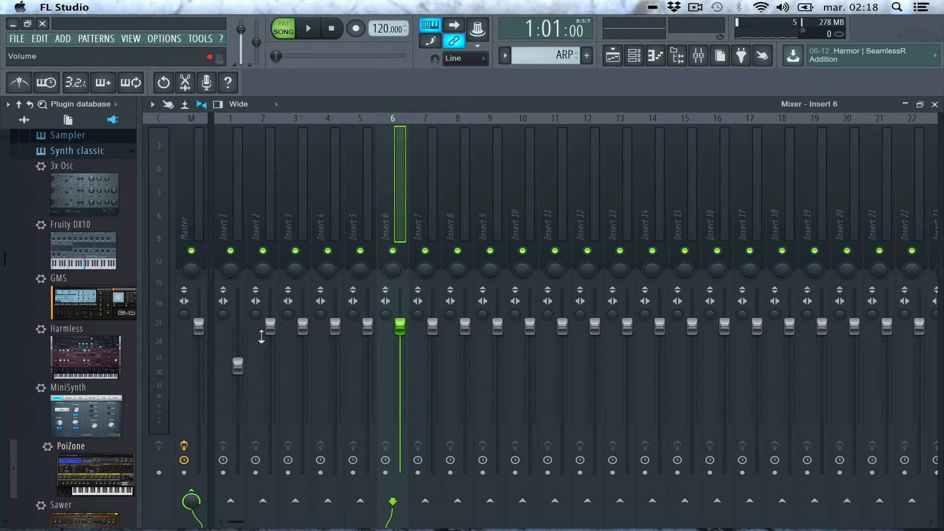
{"action": "key", "text": "space"}
{"action": "left_click_drag", "start_coordinate": [396, 327], "coordinate": [400, 372]}
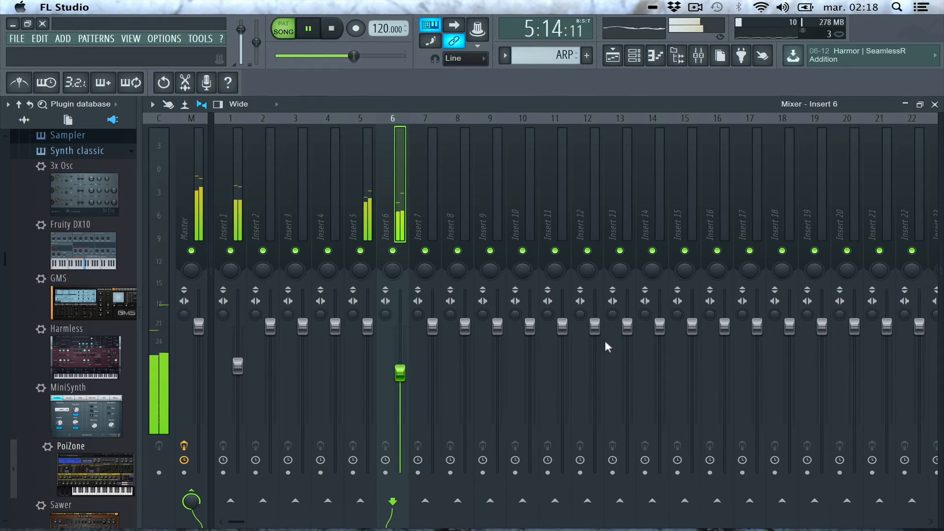
{"action": "left_click", "coordinate": [935, 105]}
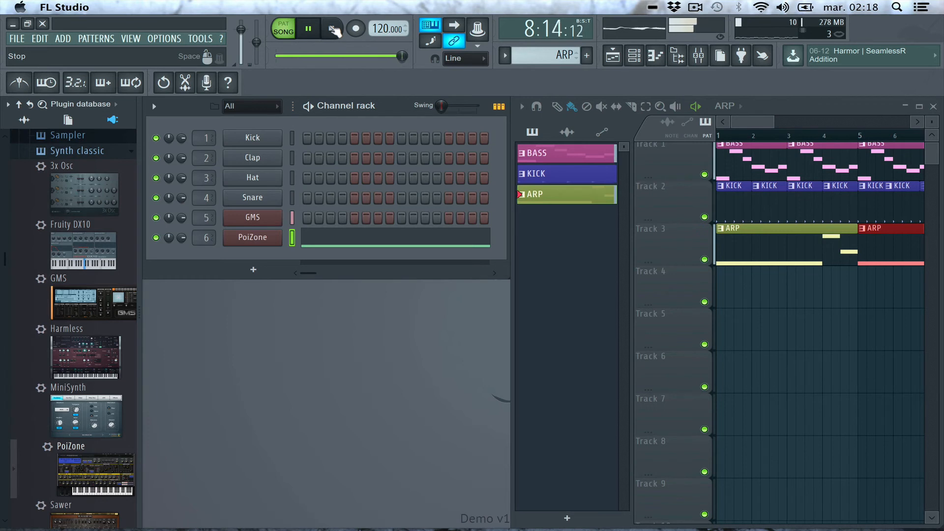
{"action": "left_click", "coordinate": [333, 29]}
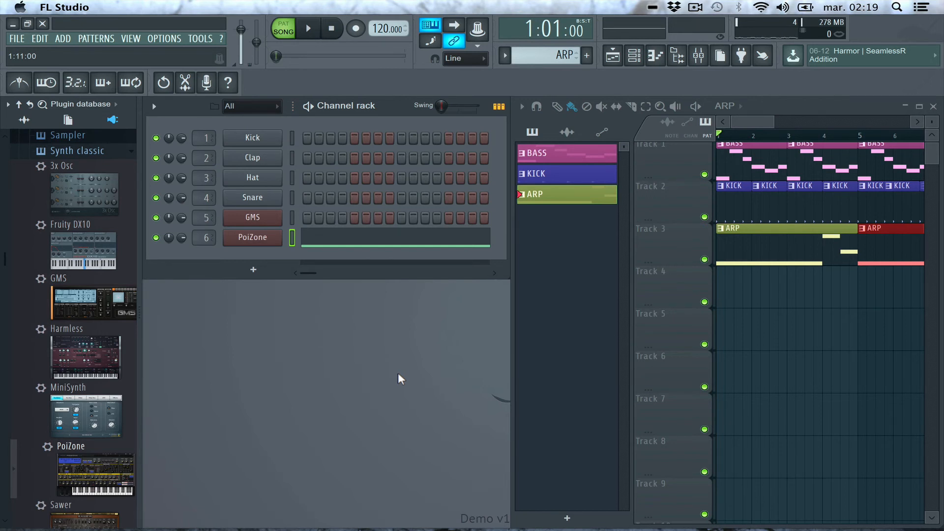
{"action": "scroll", "coordinate": [400, 380], "scroll_direction": "up", "scroll_amount": 3}
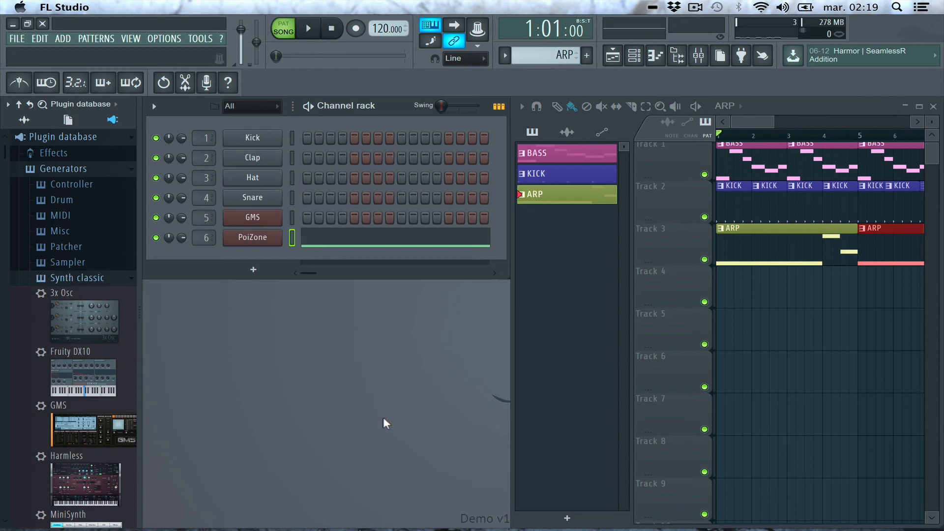
{"action": "scroll", "coordinate": [108, 362], "scroll_direction": "down", "scroll_amount": 3}
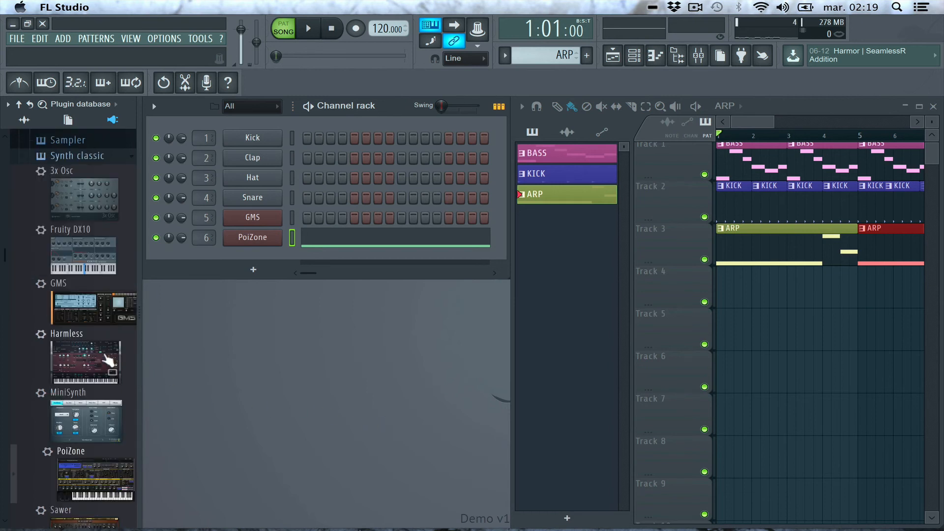